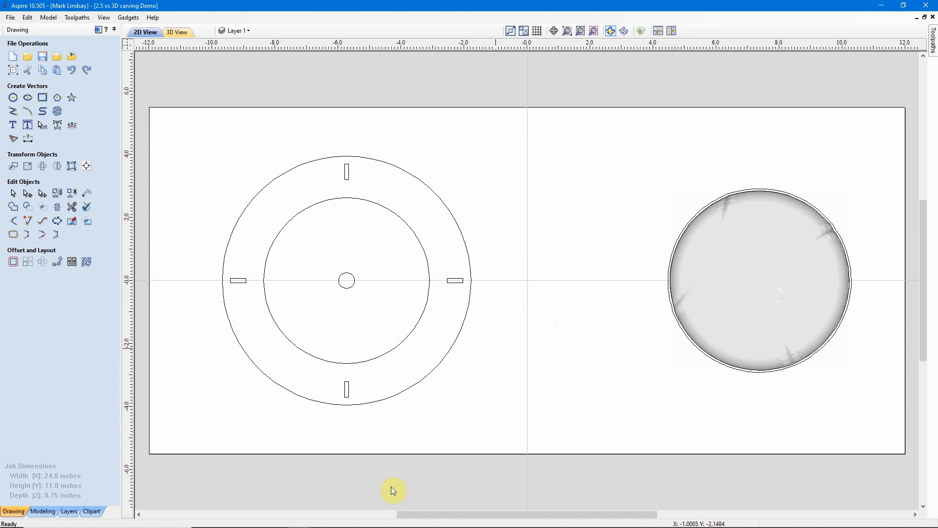
Step: Switch to the Tea Lids 2 project window to view it, and return to the 2.5 vs 3D carving Demo project
{"action": "mouse_move", "coordinate": [313, 525]}
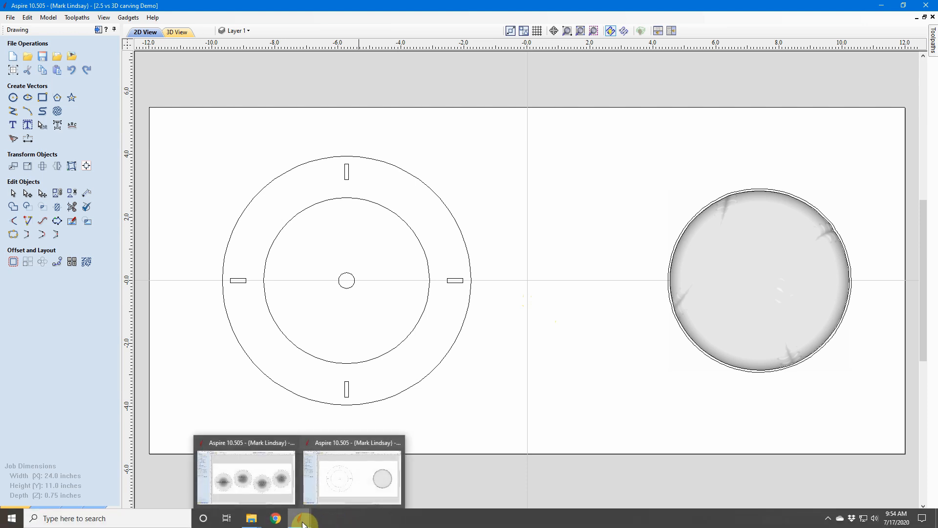
{"action": "left_click", "coordinate": [348, 442]}
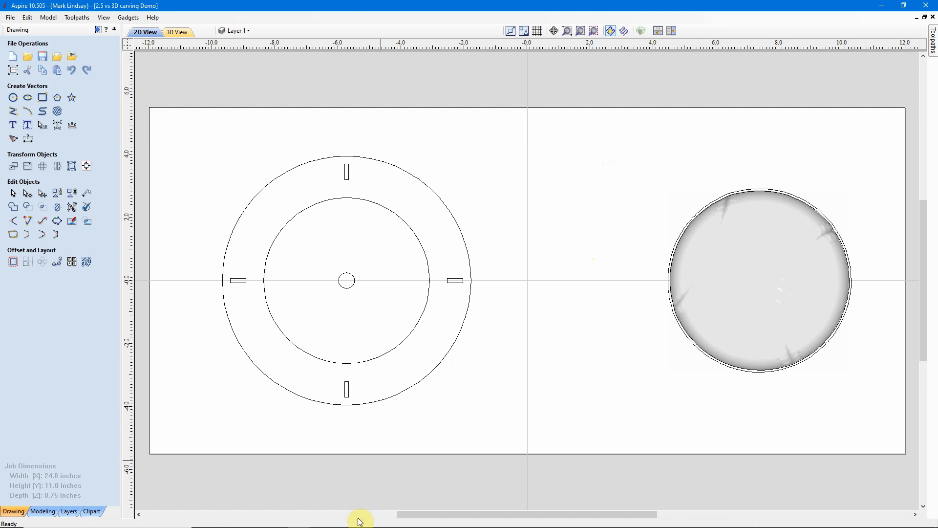
{"action": "mouse_move", "coordinate": [352, 526]}
{"action": "mouse_move", "coordinate": [300, 519]}
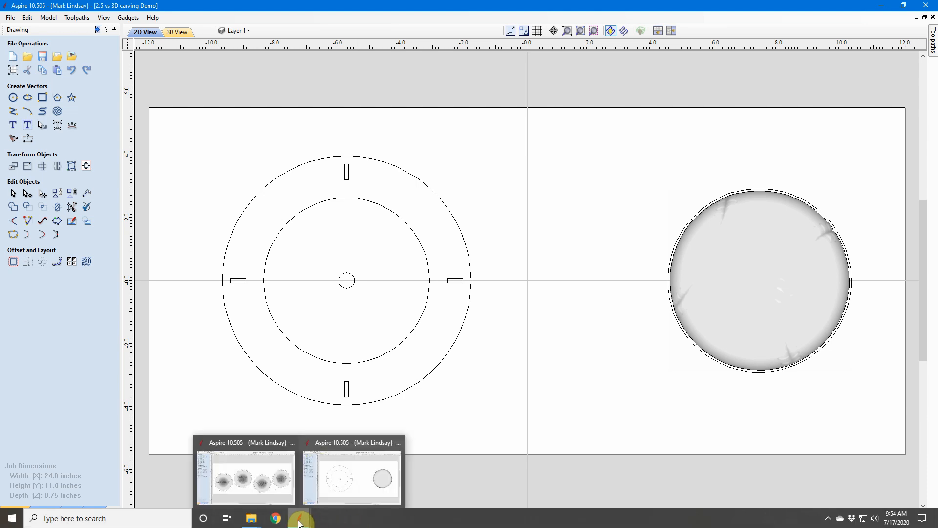
{"action": "left_click", "coordinate": [247, 442]}
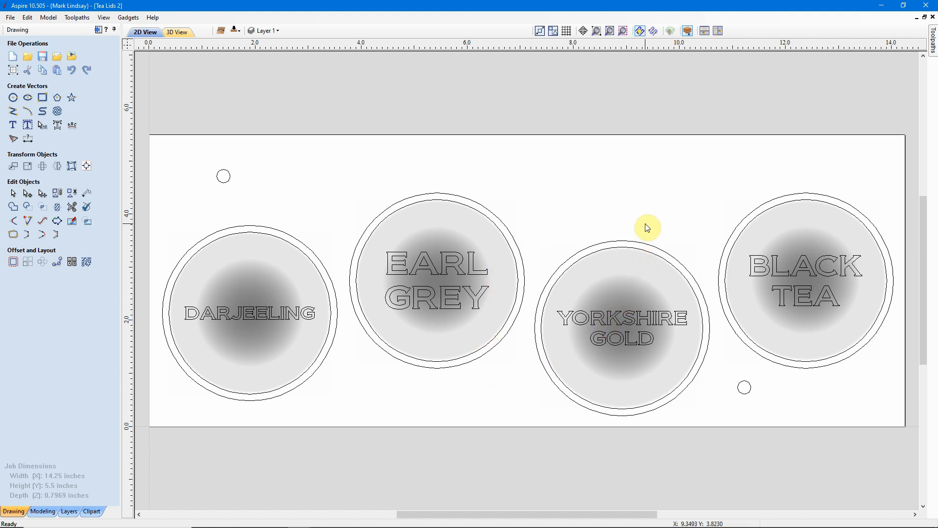
{"action": "left_click", "coordinate": [881, 5]}
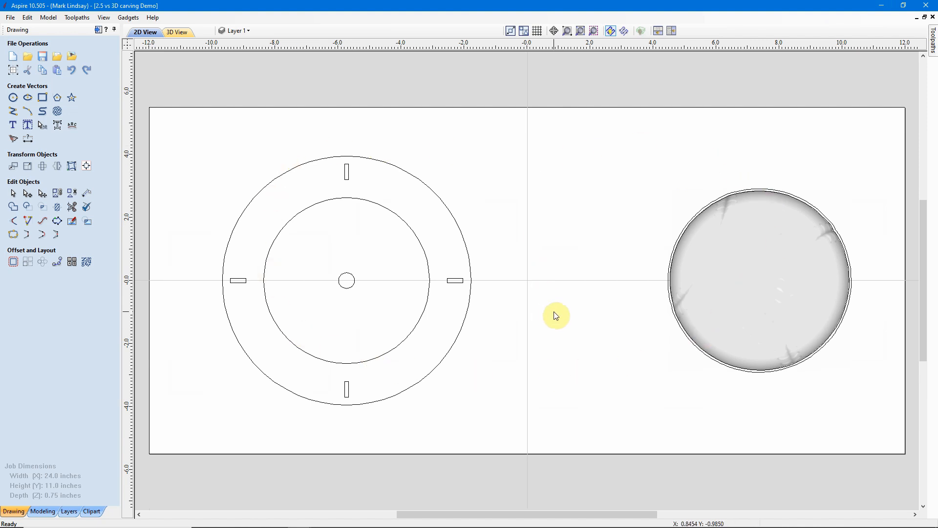
Step: Switch from the drawing layout to the toolpath layout and review the tools assigned to the listed toolpaths
{"action": "left_click", "coordinate": [99, 30]}
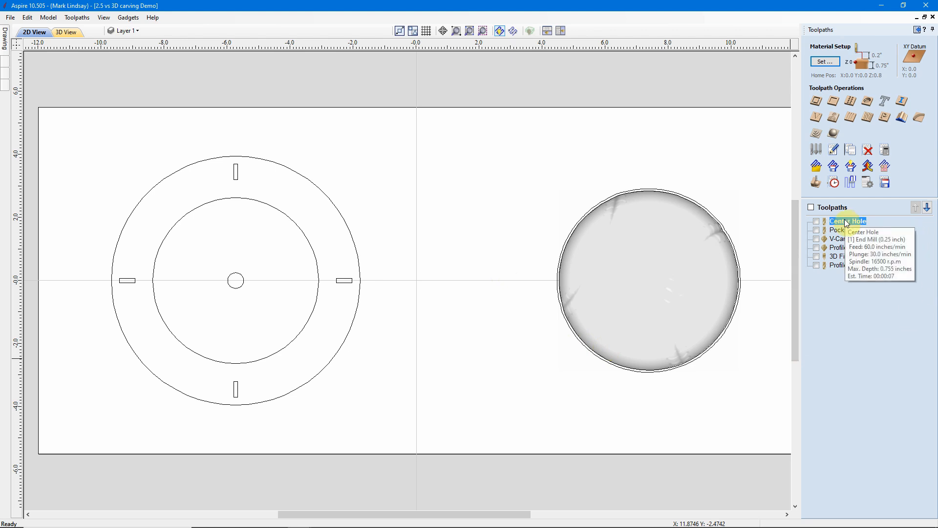
{"action": "mouse_move", "coordinate": [841, 229]}
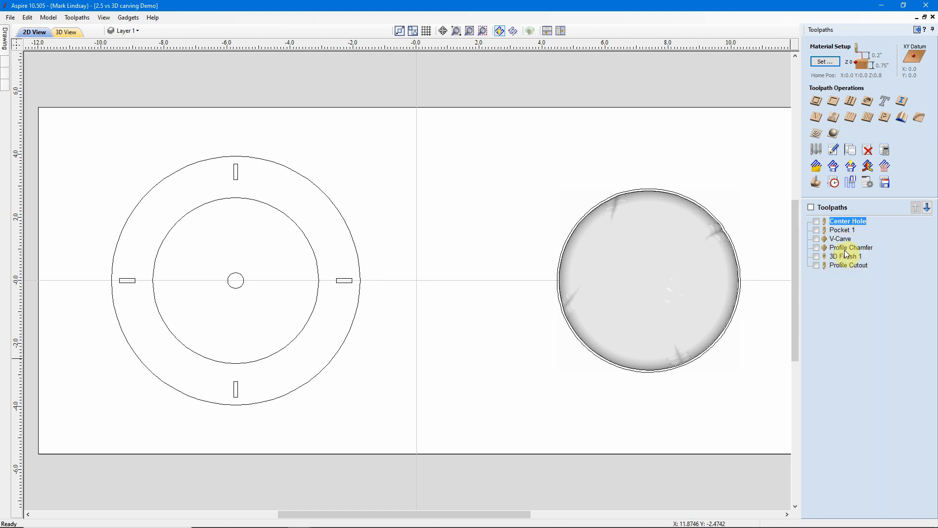
{"action": "mouse_move", "coordinate": [846, 254]}
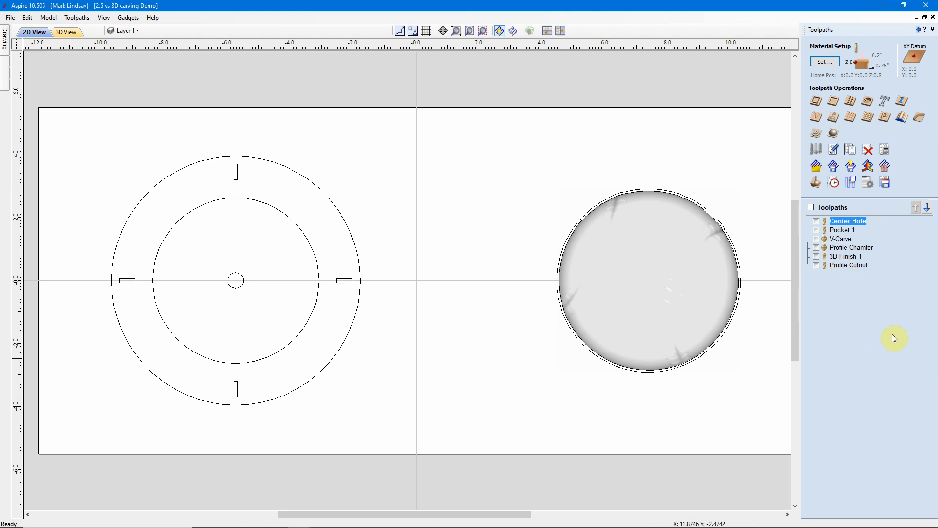
Step: Show Center Hole and Pocket 1, check saving the visible toolpaths to one file without saving, and hide both again
{"action": "left_click", "coordinate": [816, 221]}
{"action": "left_click", "coordinate": [816, 229]}
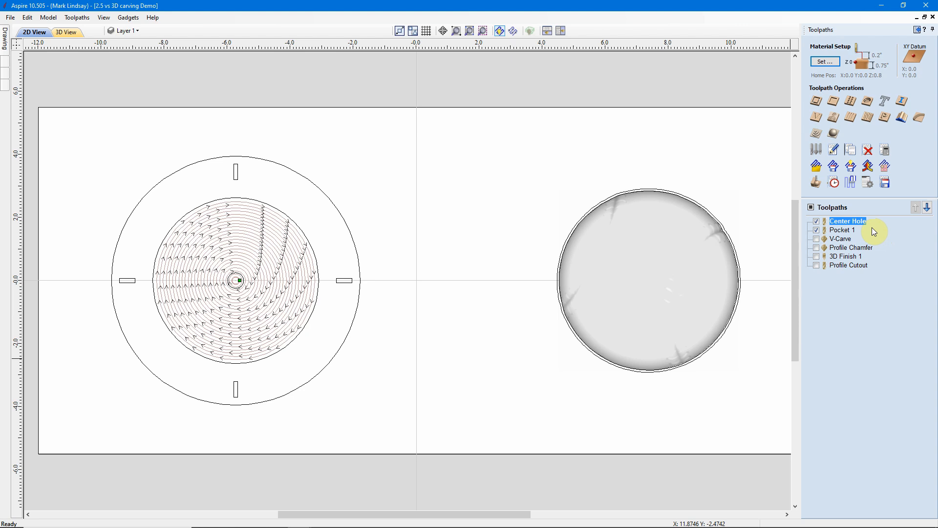
{"action": "left_click", "coordinate": [885, 187]}
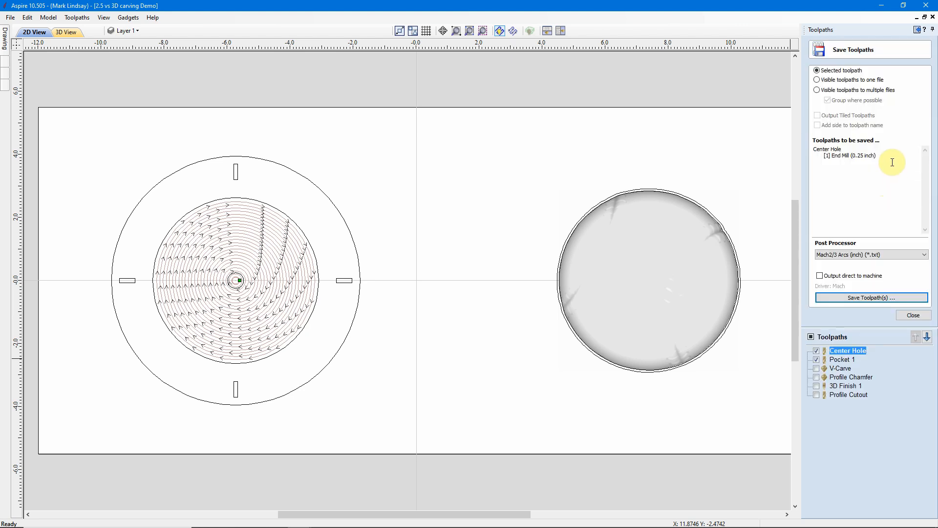
{"action": "left_click", "coordinate": [817, 80]}
{"action": "left_click", "coordinate": [914, 315]}
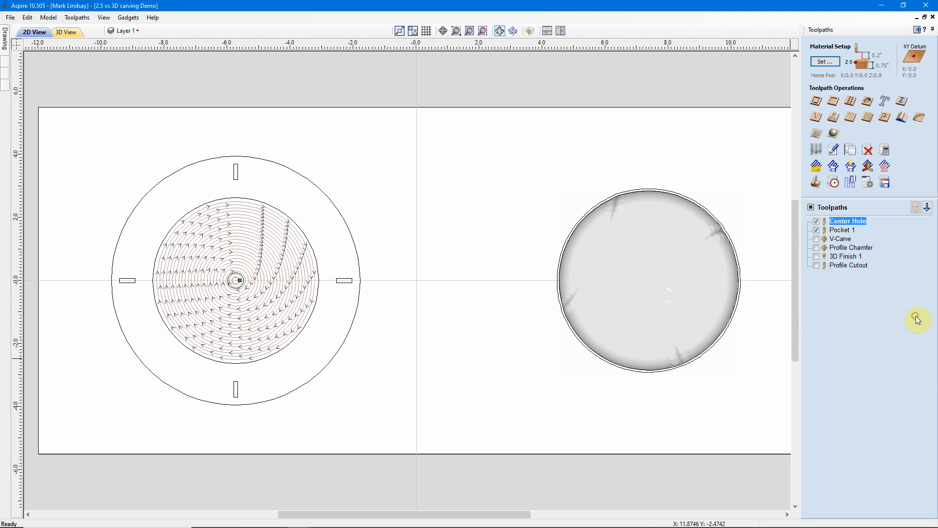
{"action": "left_click", "coordinate": [816, 230]}
{"action": "left_click", "coordinate": [816, 221]}
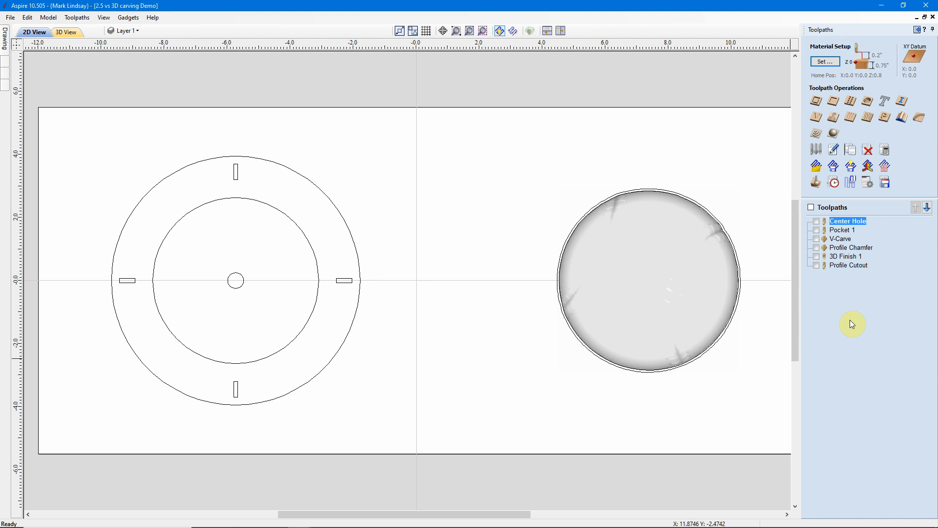
Step: Show all toolpaths that use the same tool as Center Hole, and hide Profile Cutout
{"action": "left_click", "coordinate": [847, 223]}
{"action": "right_click", "coordinate": [842, 225]}
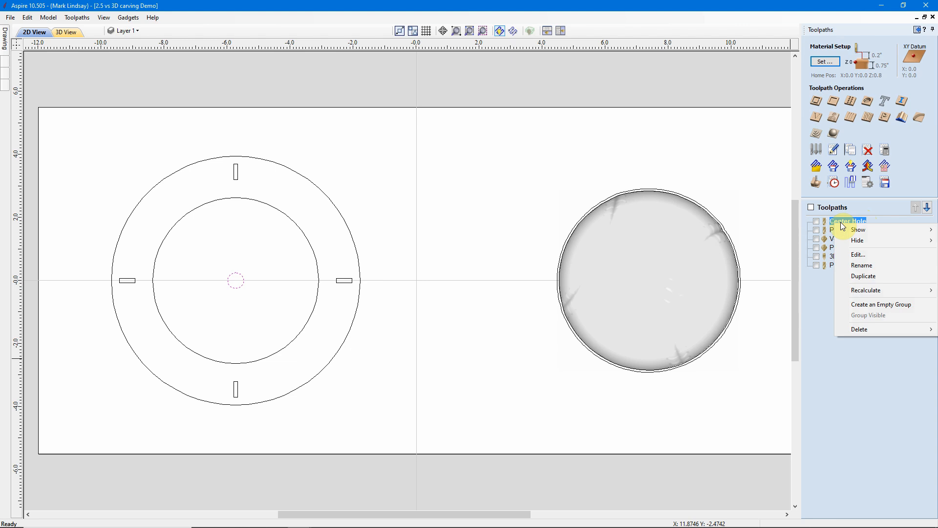
{"action": "mouse_move", "coordinate": [856, 234]}
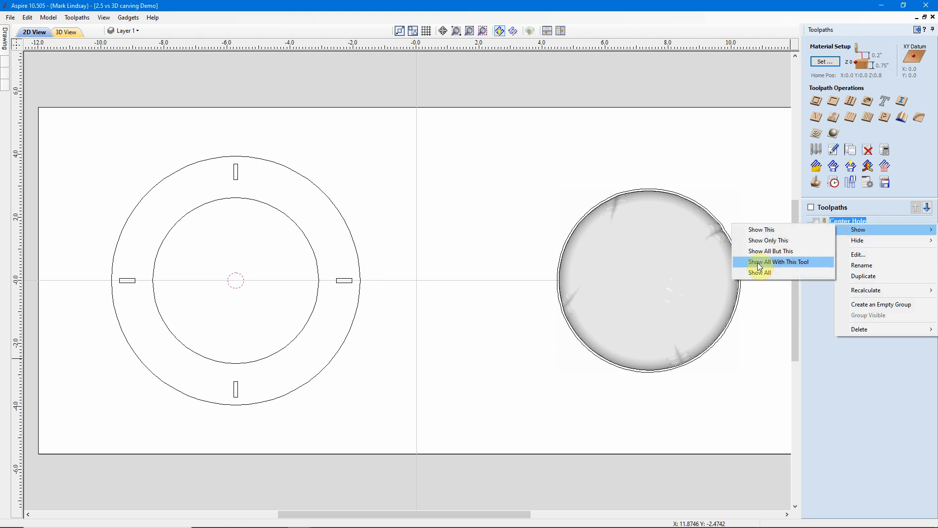
{"action": "left_click", "coordinate": [796, 262]}
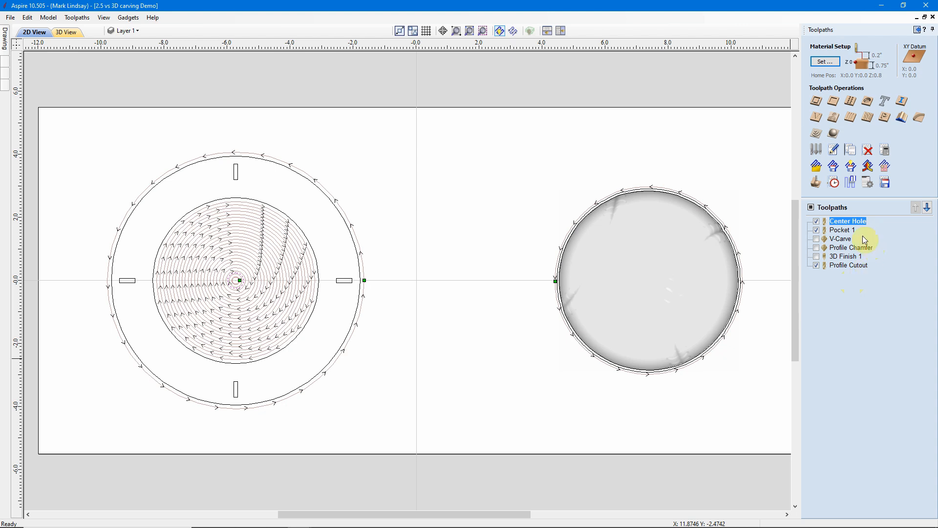
{"action": "left_click", "coordinate": [817, 265]}
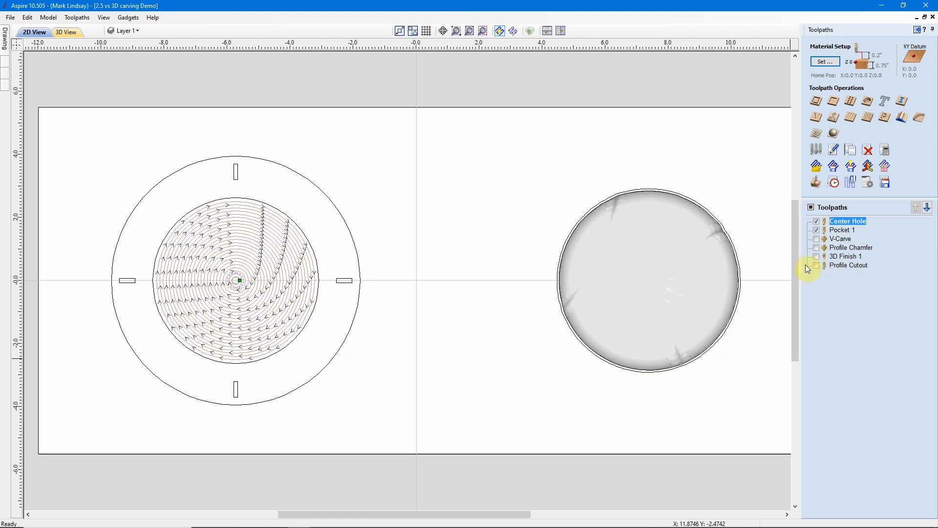
{"action": "mouse_move", "coordinate": [868, 268]}
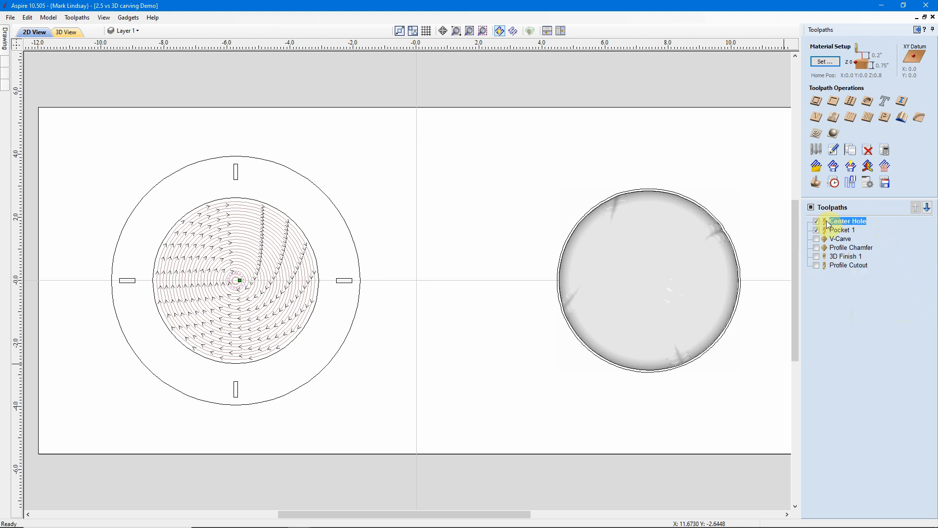
Step: Check which toolpaths are listed for saving with visible toolpaths to one file, and close without saving
{"action": "left_click", "coordinate": [885, 183]}
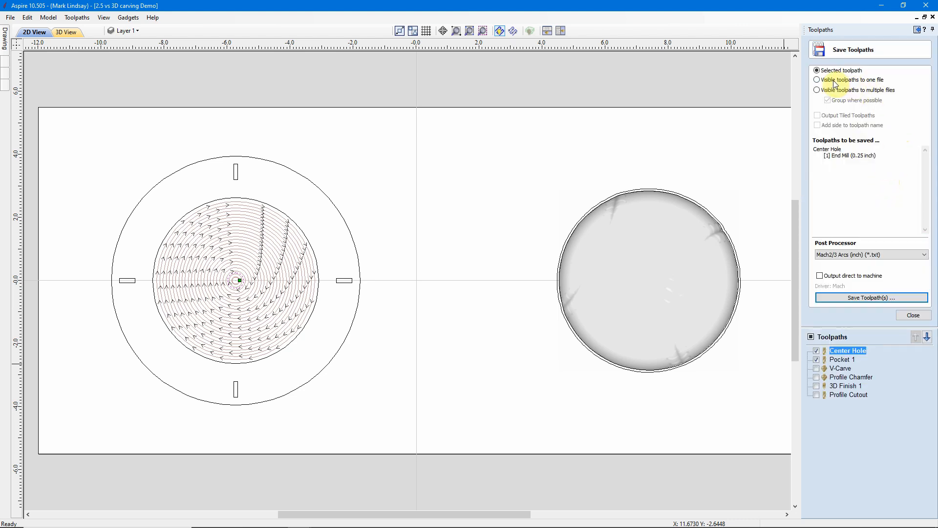
{"action": "left_click", "coordinate": [818, 81]}
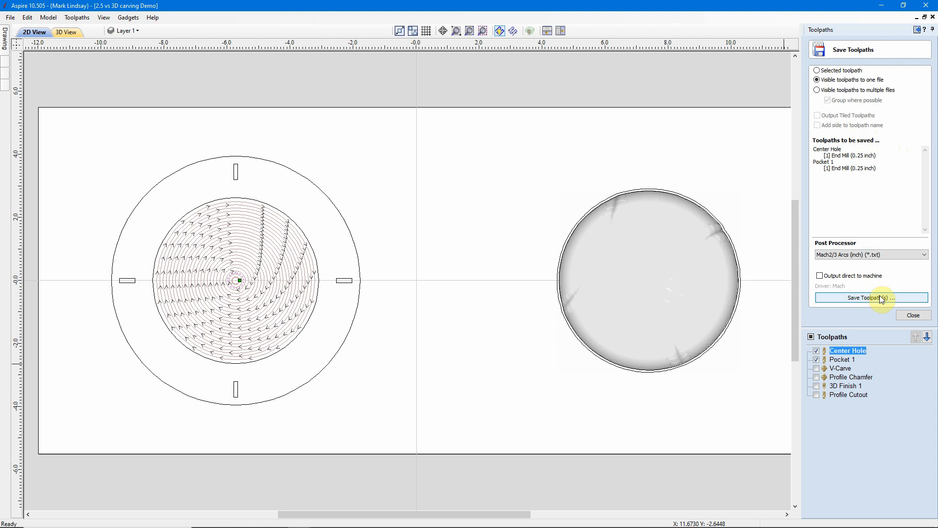
{"action": "left_click", "coordinate": [915, 316]}
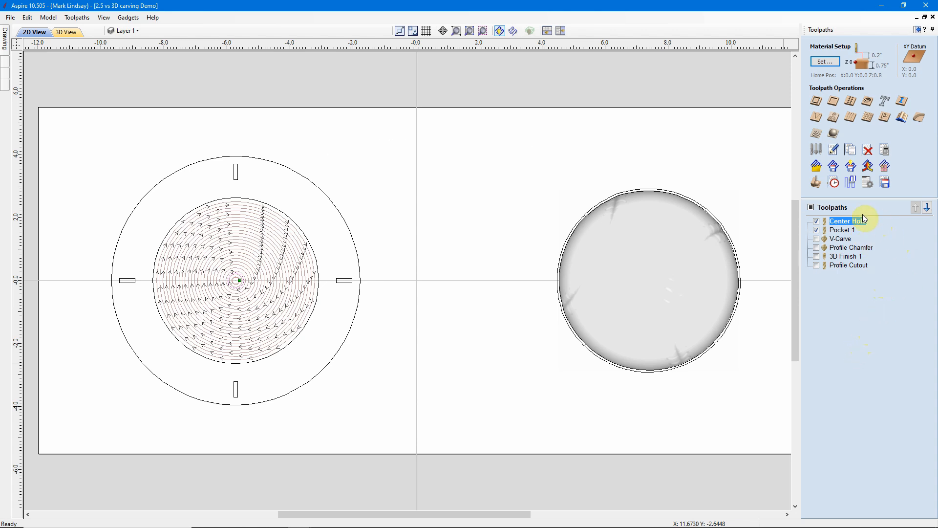
Step: Group the visible Center Hole and Pocket 1 toolpaths
{"action": "left_click", "coordinate": [816, 221]}
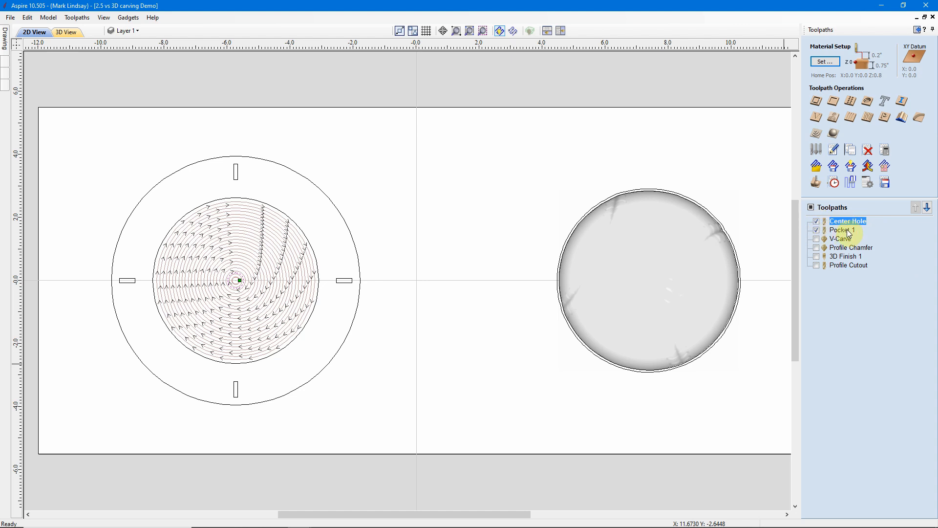
{"action": "mouse_move", "coordinate": [849, 234]}
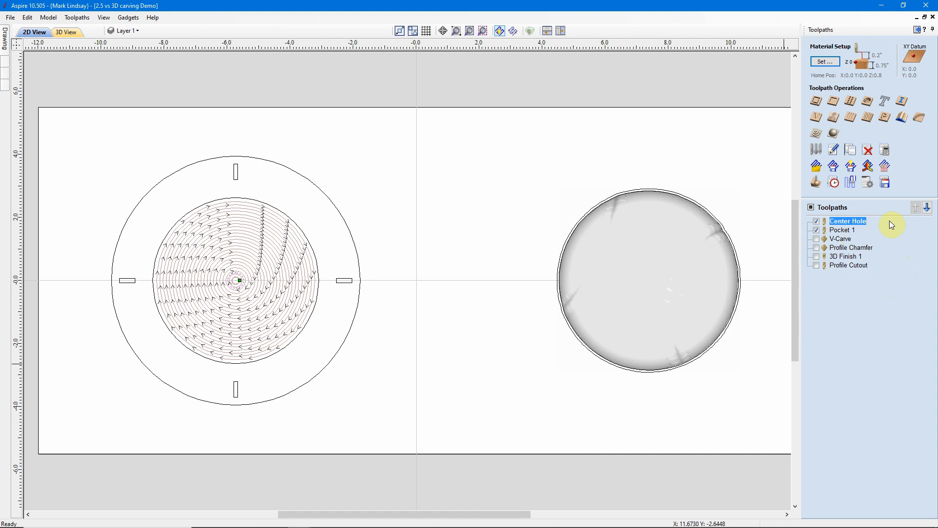
{"action": "right_click", "coordinate": [847, 224]}
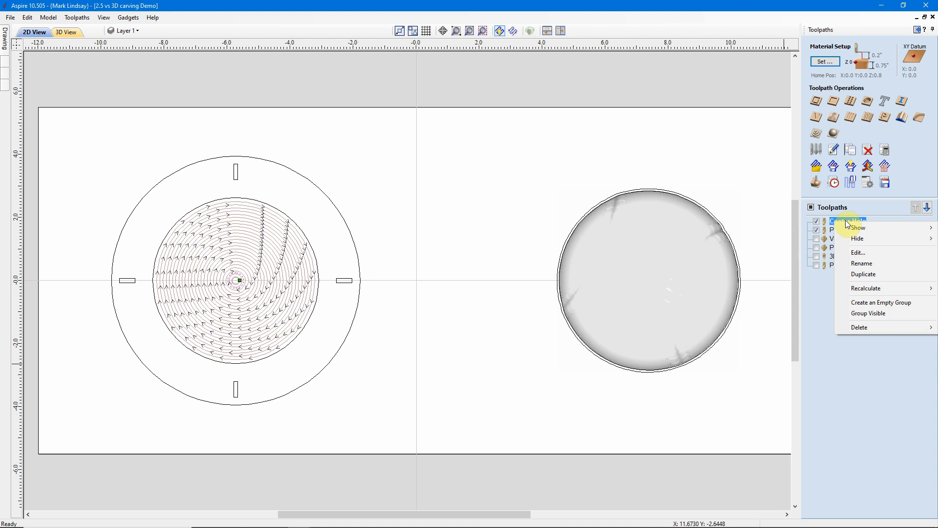
{"action": "left_click", "coordinate": [881, 319]}
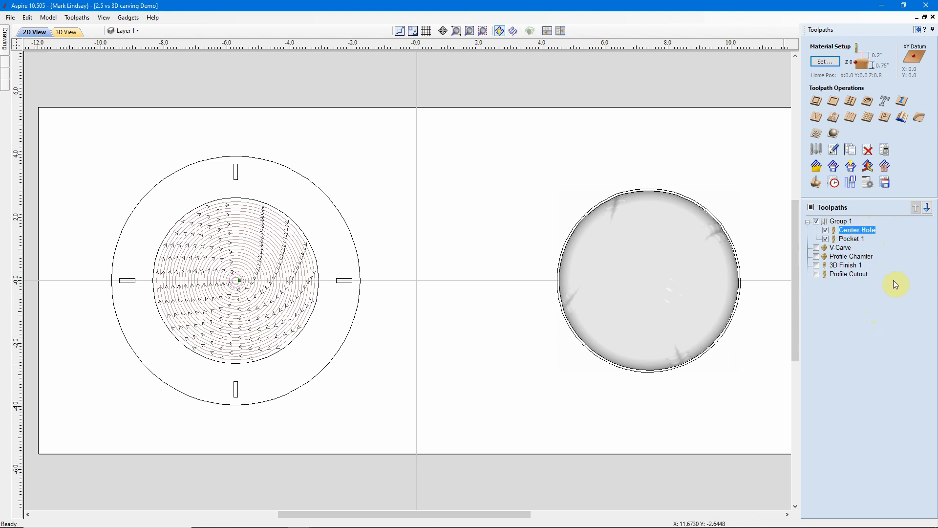
Step: Show all toolpaths that use the V-Carve tool, group the visible V-Carve and Profile Chamfer toolpaths, and clear the vector selection
{"action": "left_click", "coordinate": [842, 249]}
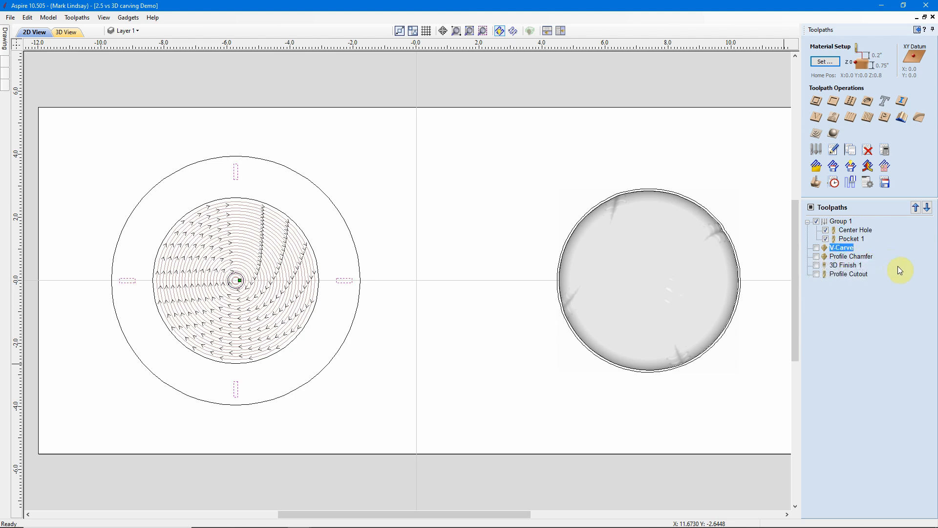
{"action": "right_click", "coordinate": [850, 250]}
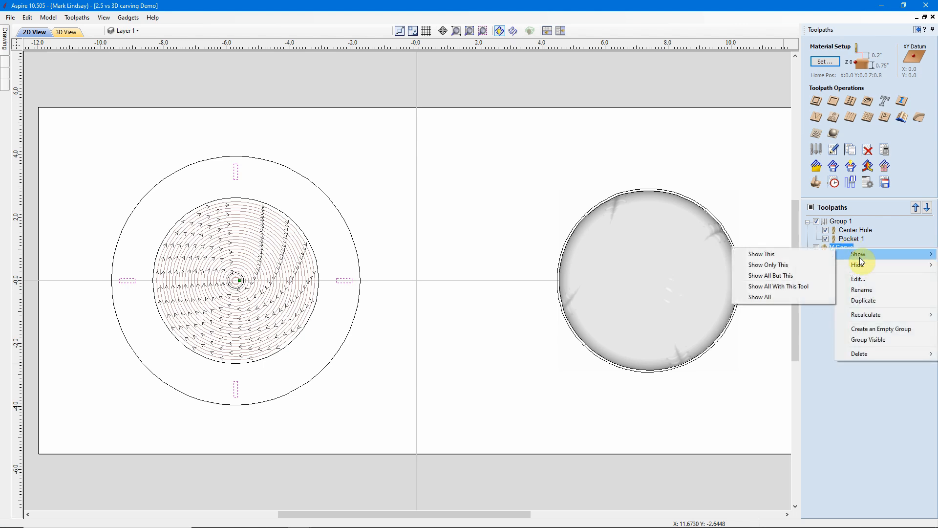
{"action": "left_click", "coordinate": [788, 286]}
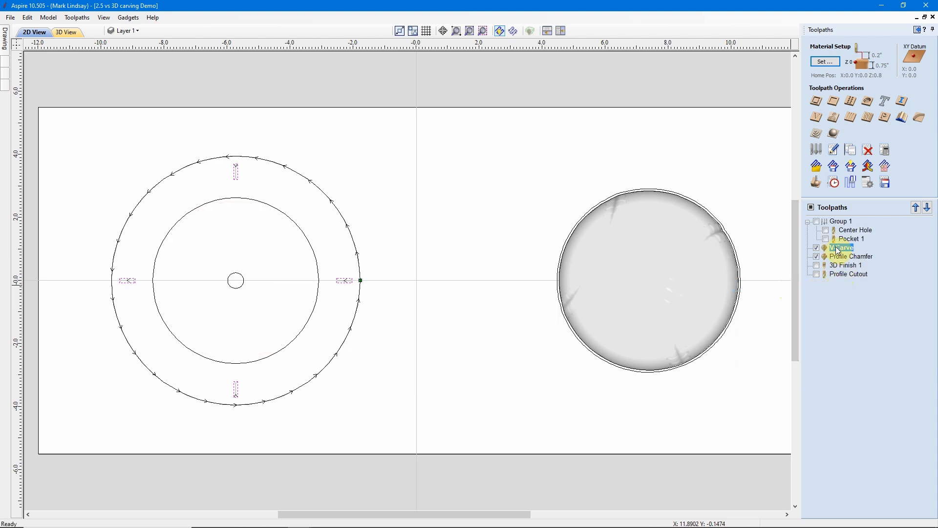
{"action": "mouse_move", "coordinate": [839, 260]}
{"action": "right_click", "coordinate": [843, 248]}
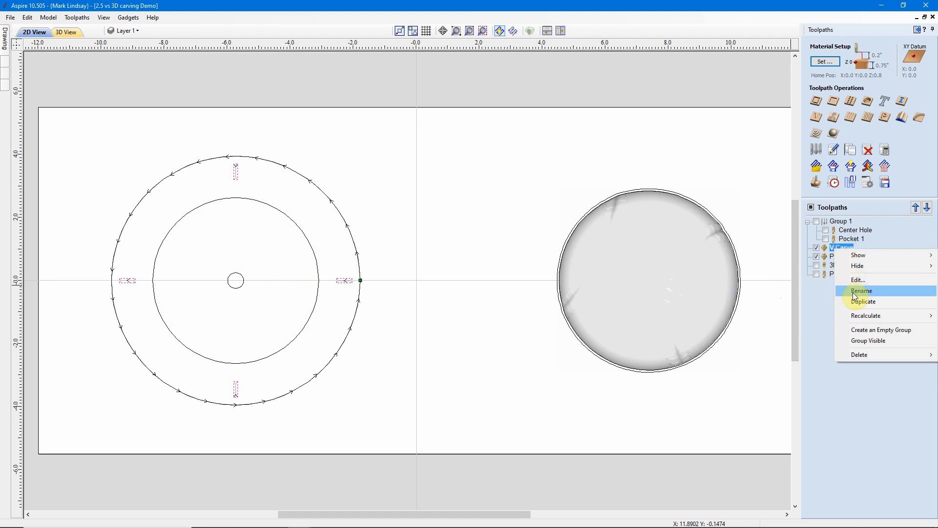
{"action": "left_click", "coordinate": [866, 340]}
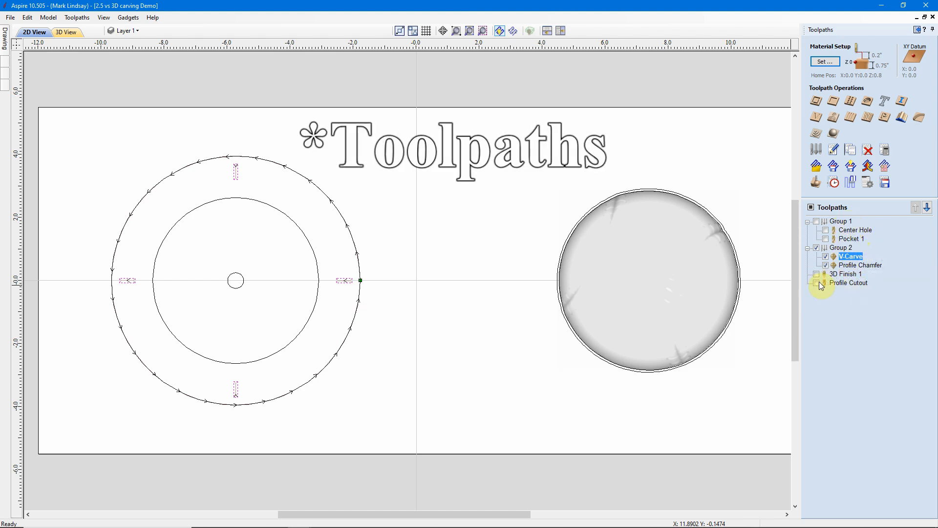
{"action": "mouse_move", "coordinate": [860, 284]}
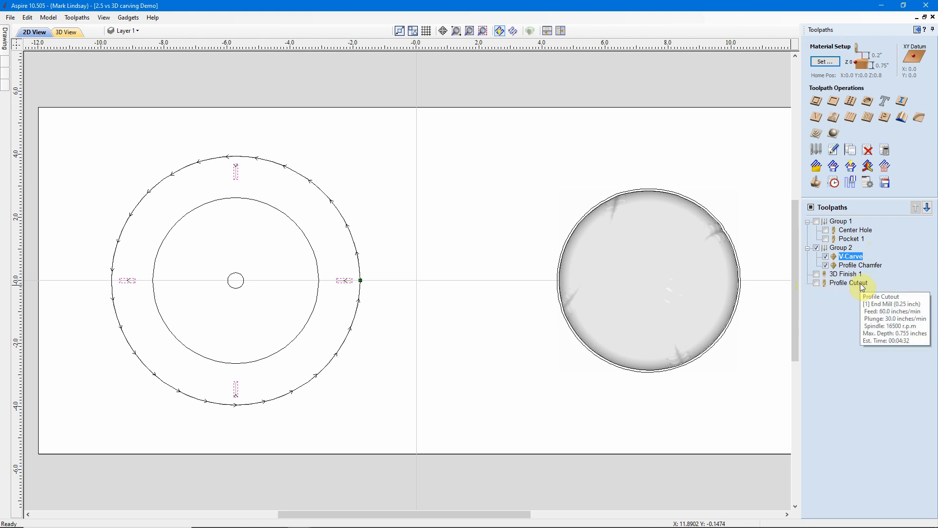
{"action": "left_click", "coordinate": [783, 379]}
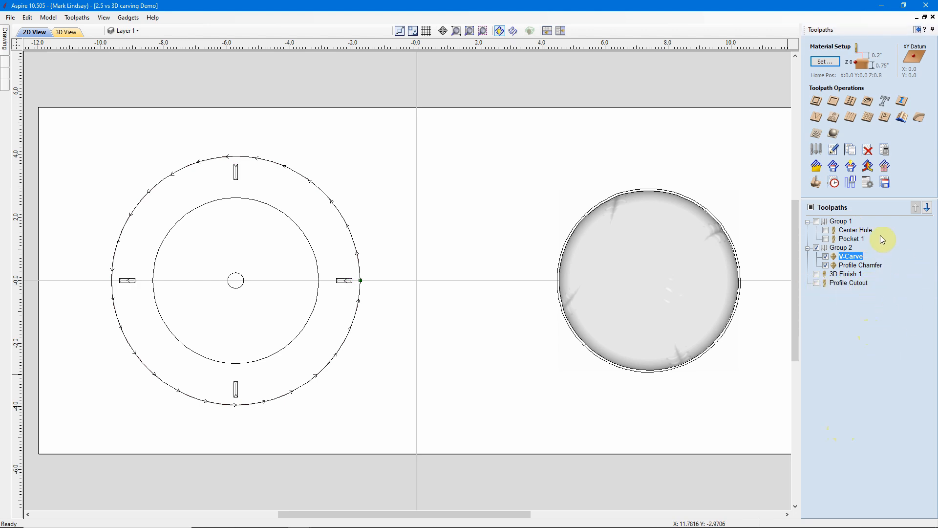
Step: Open the toolpath save settings with Group 1 selected, and set them to save visible toolpaths to one file
{"action": "left_click", "coordinate": [841, 221]}
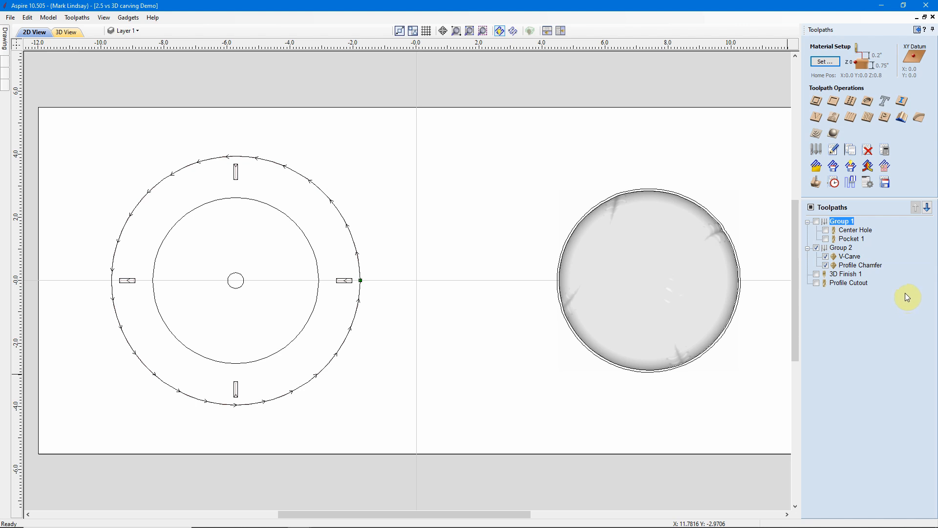
{"action": "left_click", "coordinate": [886, 184]}
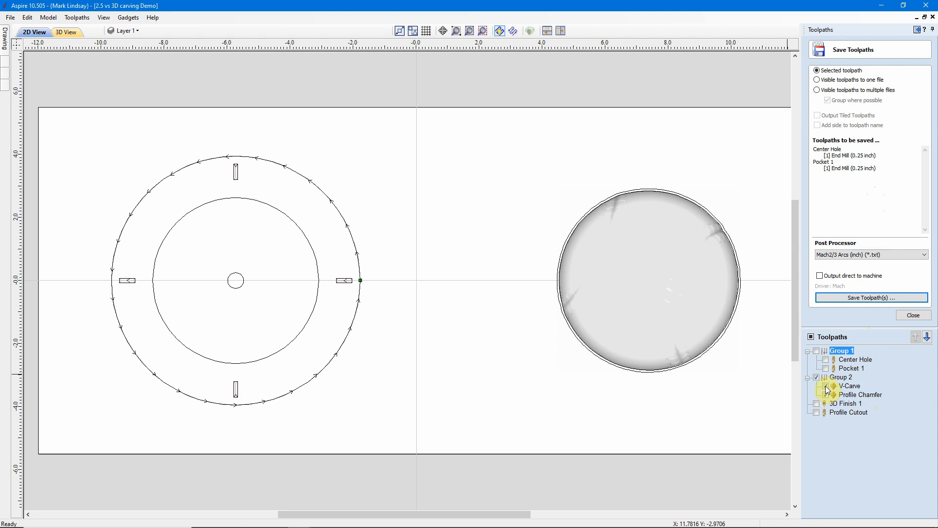
{"action": "left_click", "coordinate": [816, 377]}
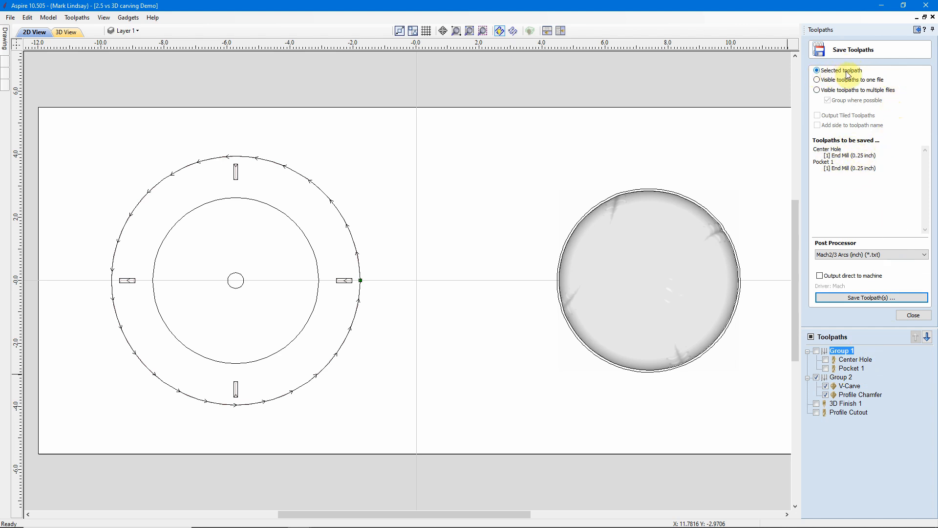
{"action": "left_click", "coordinate": [817, 80]}
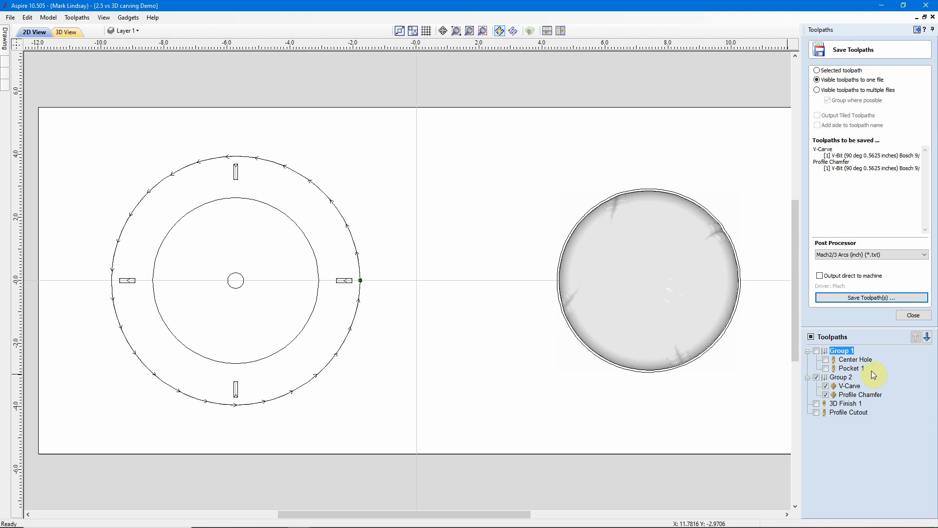
Step: Select Group 1, make it the only visible toolpath group, and set saving to the selected toolpath
{"action": "left_click", "coordinate": [841, 352]}
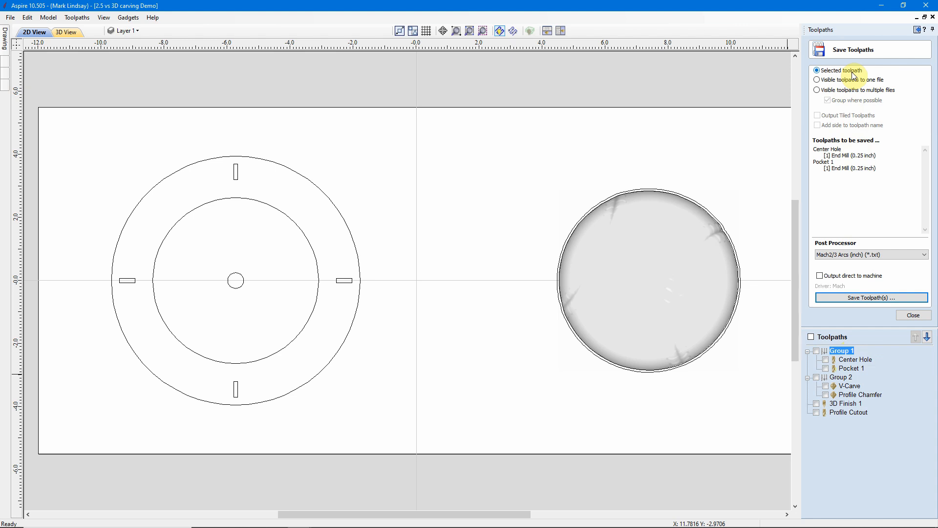
{"action": "left_click", "coordinate": [817, 81]}
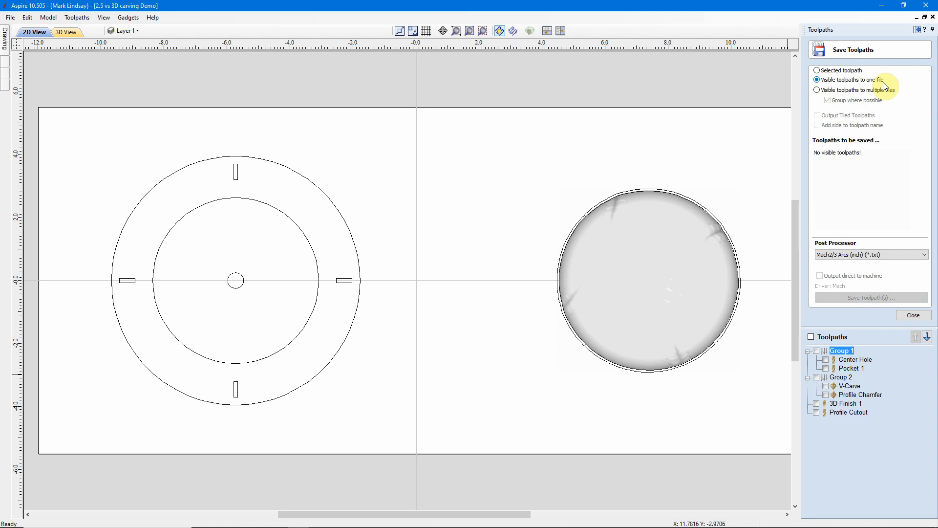
{"action": "left_click", "coordinate": [816, 351]}
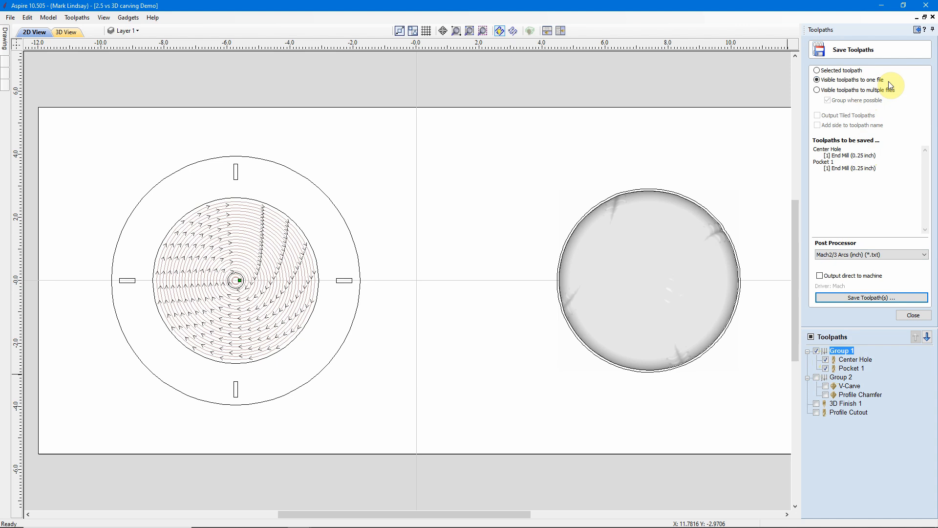
{"action": "left_click", "coordinate": [817, 70]}
{"action": "left_click", "coordinate": [817, 80]}
{"action": "left_click", "coordinate": [817, 70]}
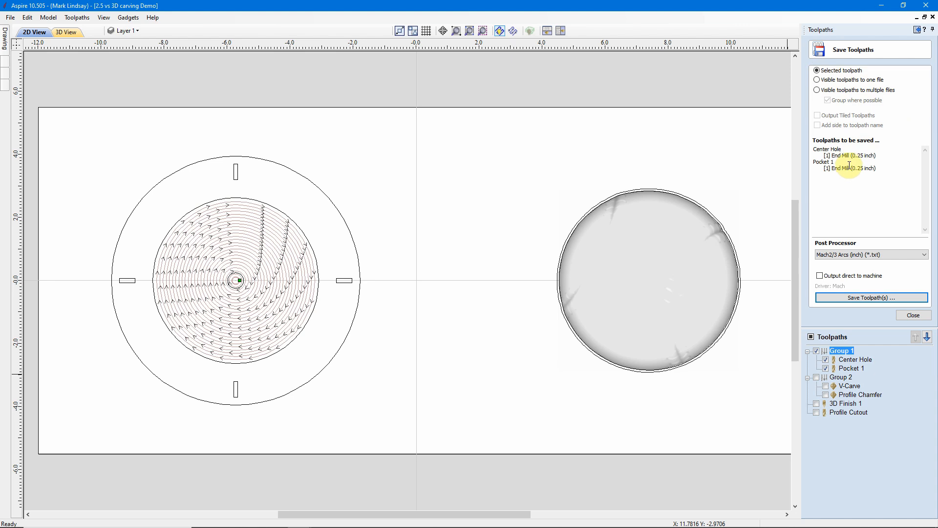
Step: Save the Group 1 toolpaths as "1- .25 inch end mill.txt" in the Carve Demo folder under 49 - Saving G-Code
{"action": "left_click", "coordinate": [862, 299]}
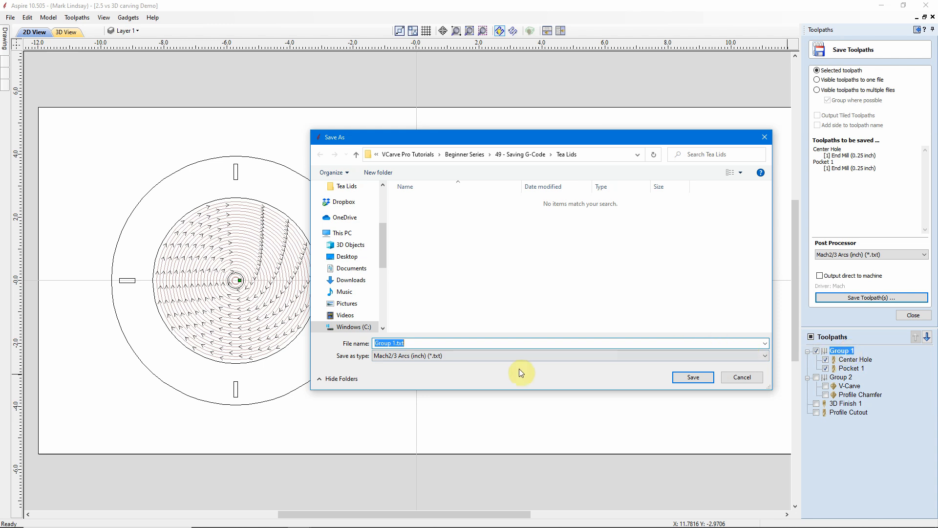
{"action": "left_click", "coordinate": [395, 343]}
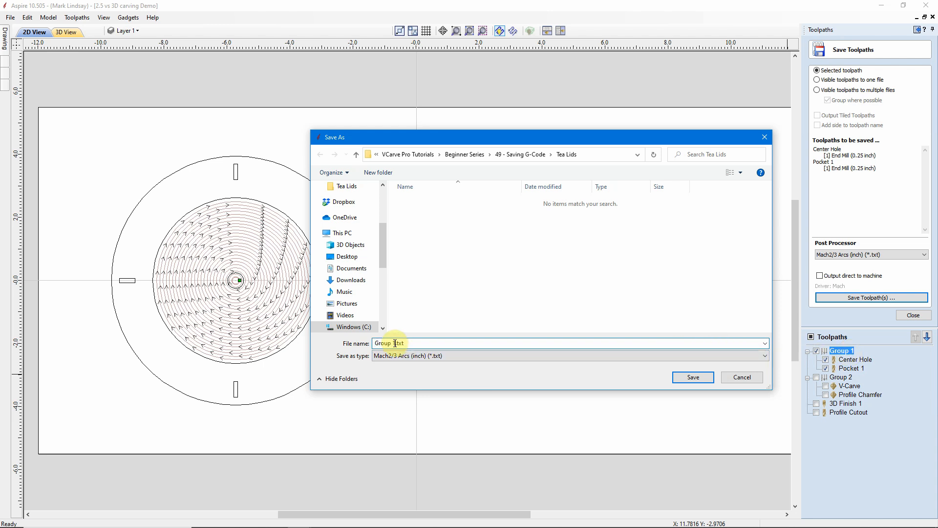
{"action": "left_click_drag", "start_coordinate": [396, 343], "coordinate": [370, 344]}
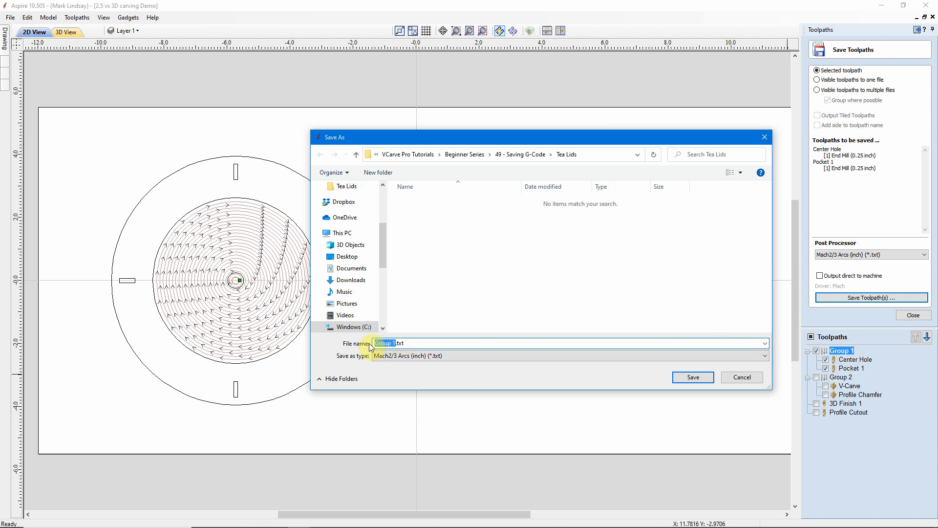
{"action": "type", "text": ".25 inch end mill"}
{"action": "left_click", "coordinate": [375, 342]}
{"action": "type", "text": "1-"}
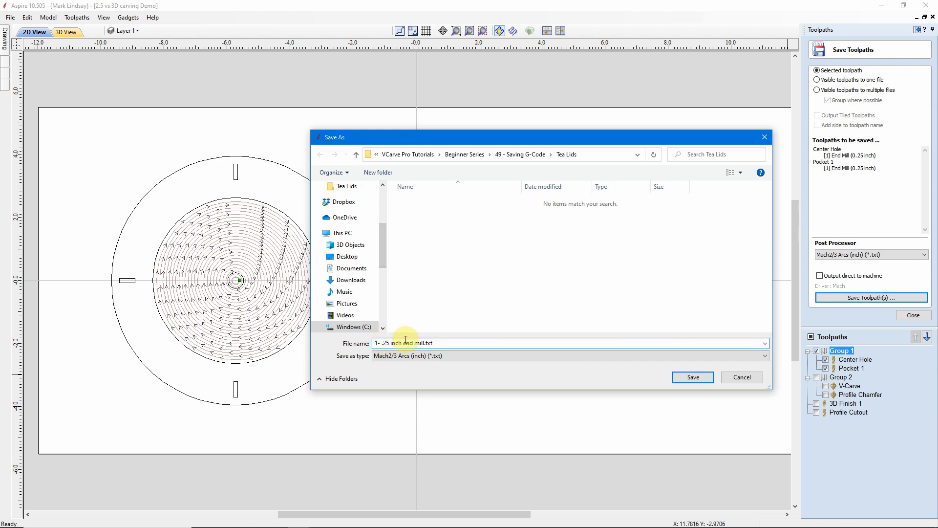
{"action": "left_click", "coordinate": [530, 155]}
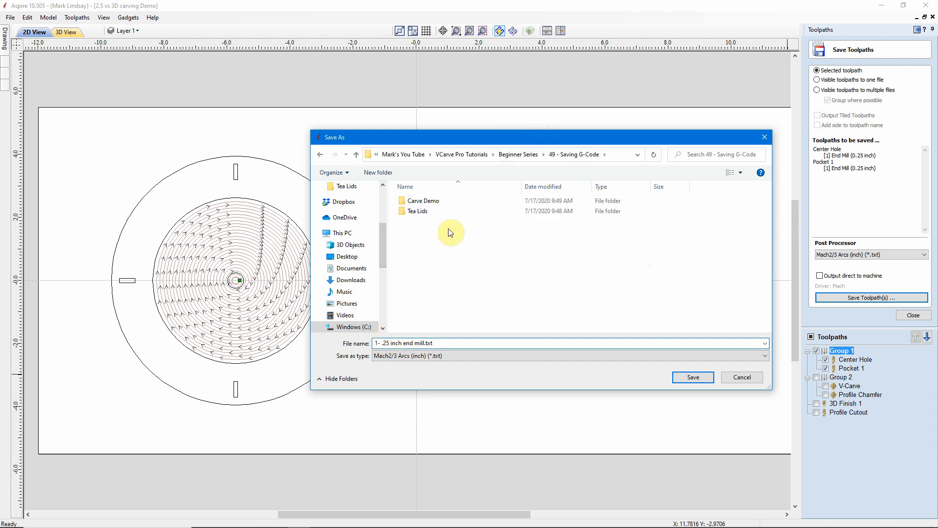
{"action": "double_click", "coordinate": [424, 202]}
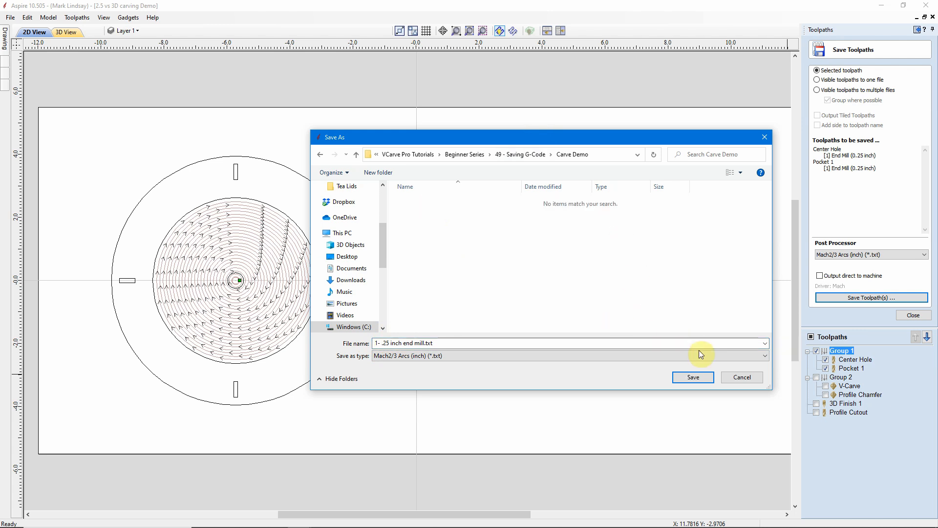
{"action": "left_click", "coordinate": [693, 376]}
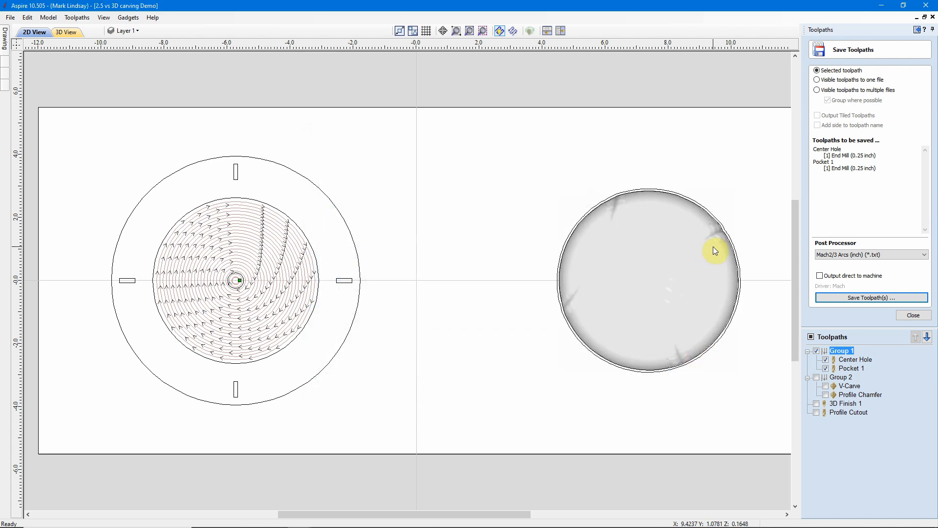
Step: Show only Group 2, select it, and save its toolpaths as "90 degree v bit.txt" in the Carve Demo folder
{"action": "left_click", "coordinate": [816, 377]}
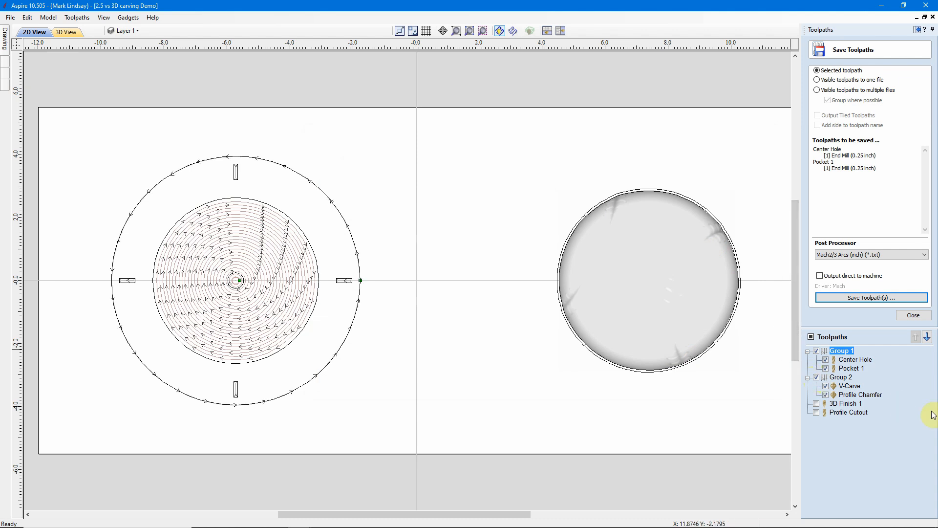
{"action": "left_click", "coordinate": [842, 377]}
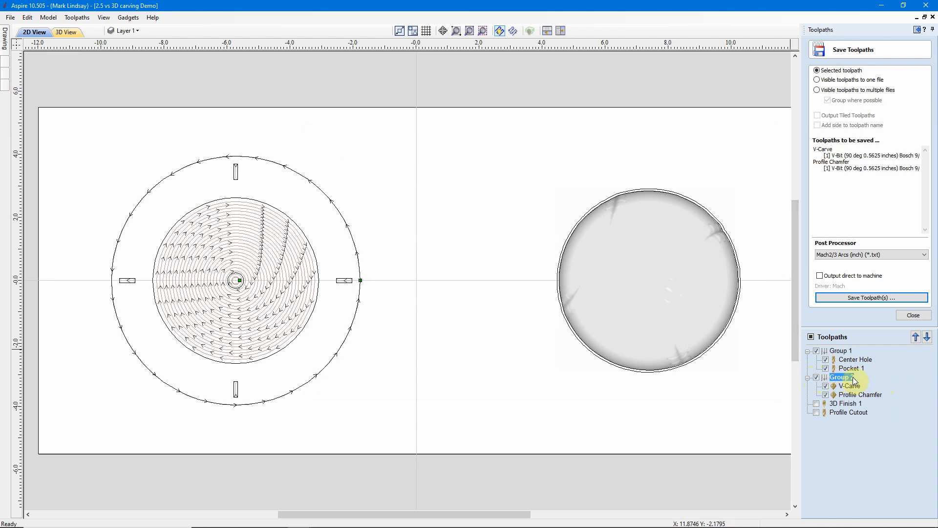
{"action": "left_click", "coordinate": [816, 350]}
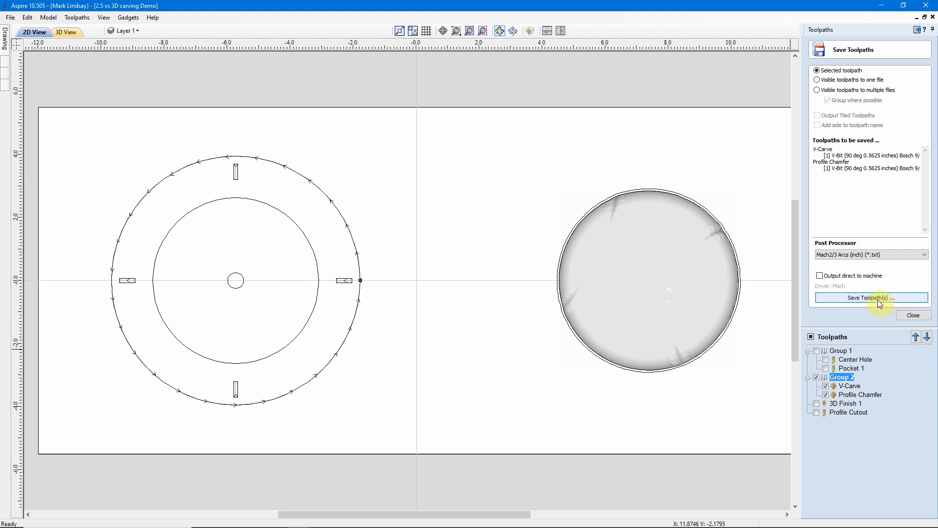
{"action": "left_click", "coordinate": [879, 299]}
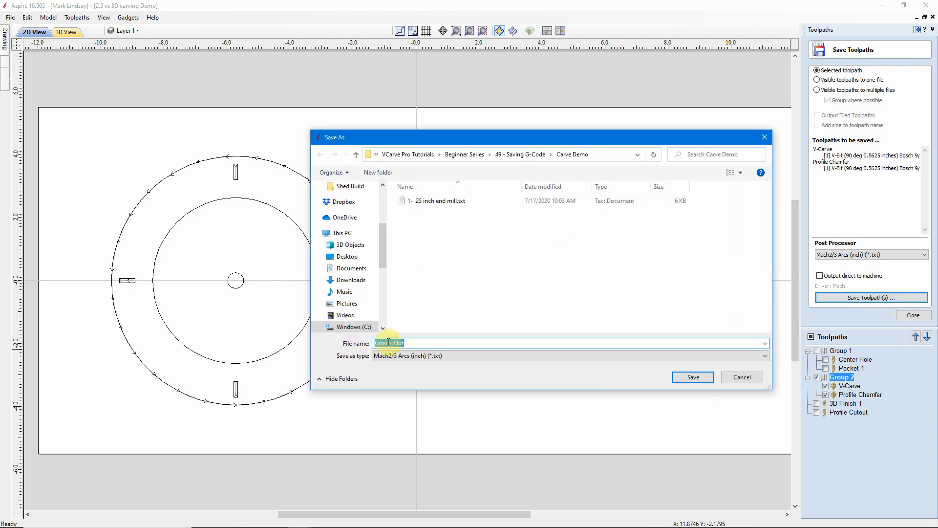
{"action": "left_click_drag", "start_coordinate": [395, 344], "coordinate": [357, 344]}
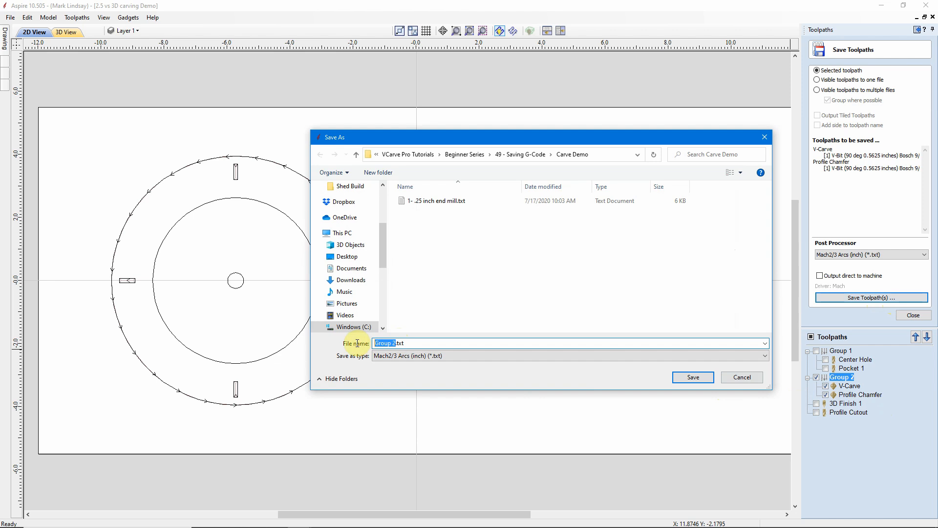
{"action": "type", "text": "90 degree v bit"}
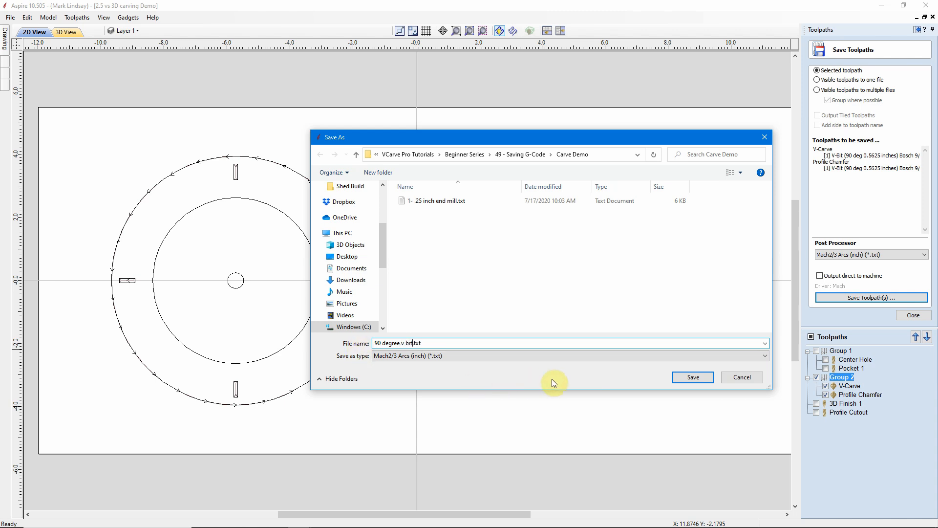
{"action": "left_click", "coordinate": [692, 378]}
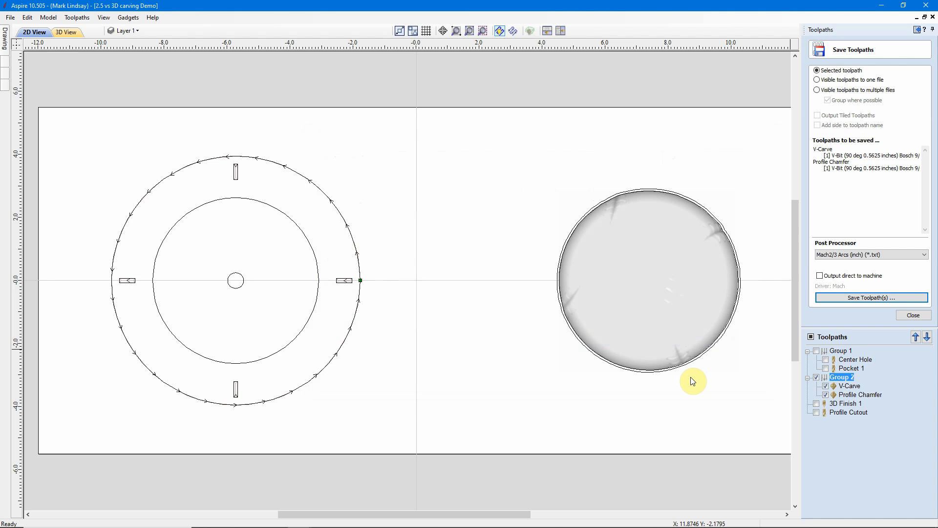
Step: Check the saved toolpath files in the Carve Demo folder in File Explorer, and return to Aspire
{"action": "mouse_move", "coordinate": [840, 410]}
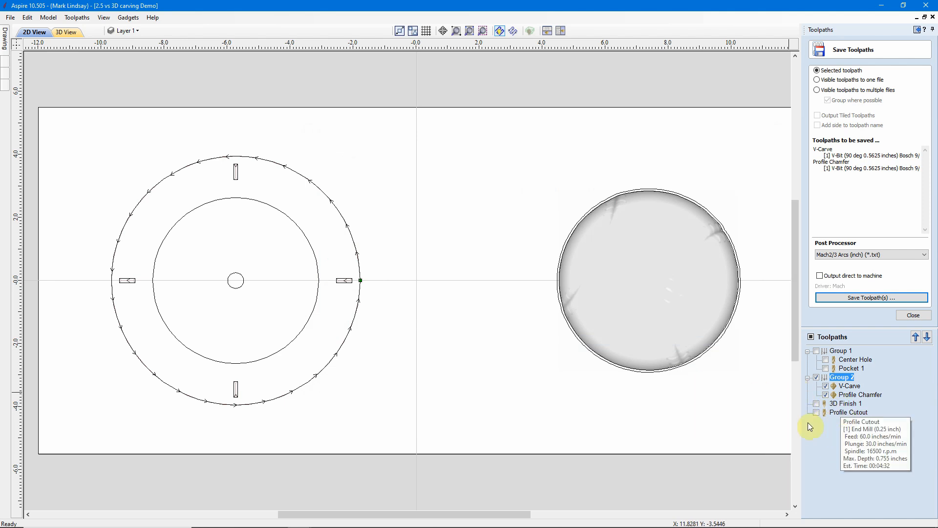
{"action": "mouse_move", "coordinate": [293, 526]}
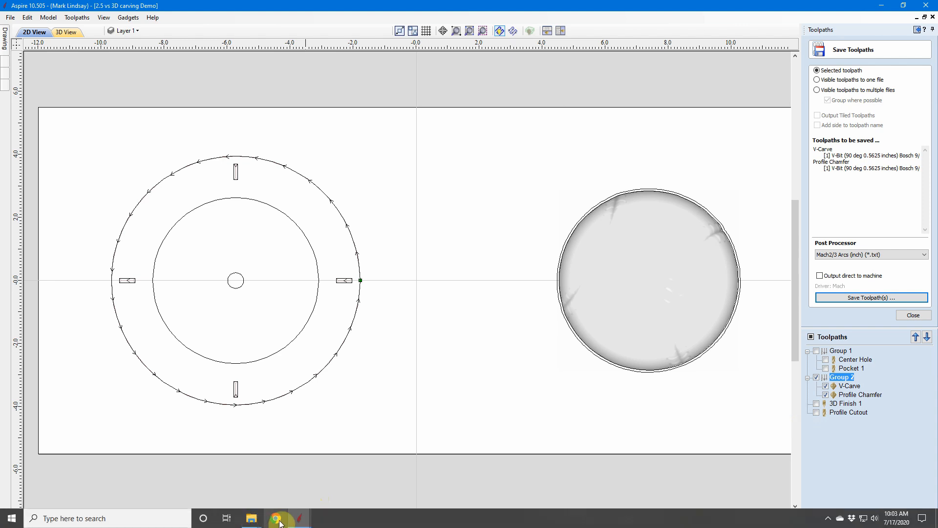
{"action": "mouse_move", "coordinate": [251, 519]}
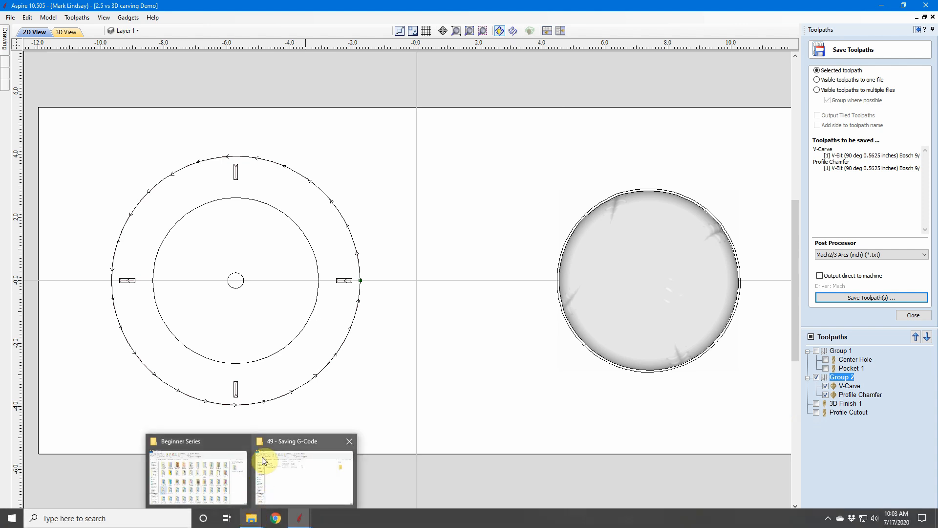
{"action": "left_click", "coordinate": [295, 443]}
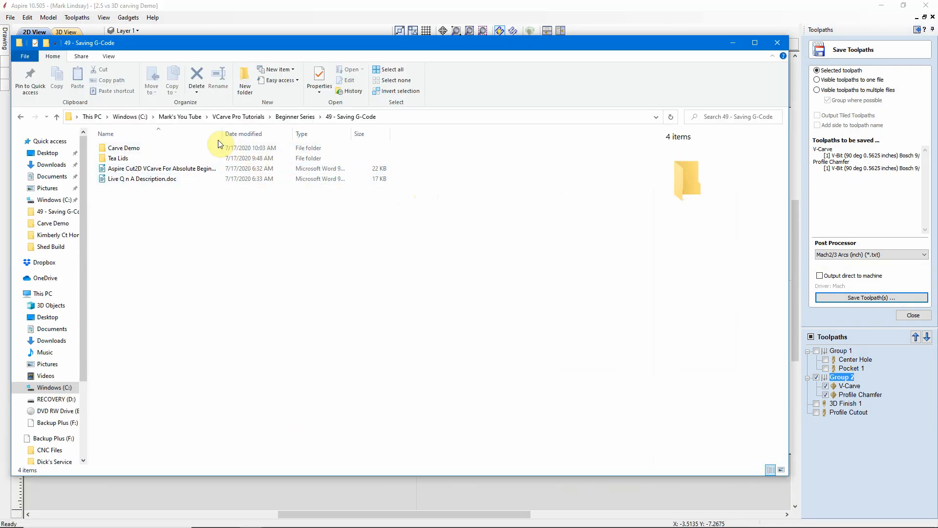
{"action": "double_click", "coordinate": [131, 150]}
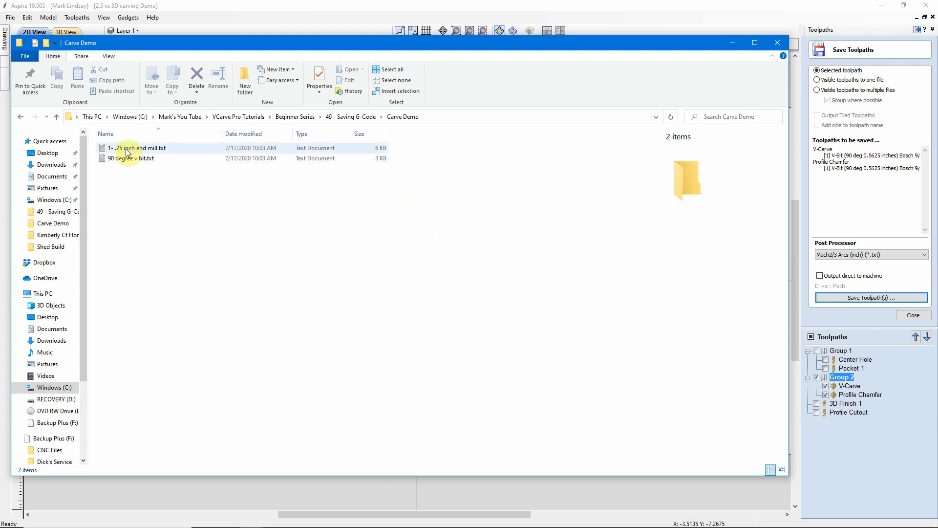
{"action": "left_click", "coordinate": [684, 10]}
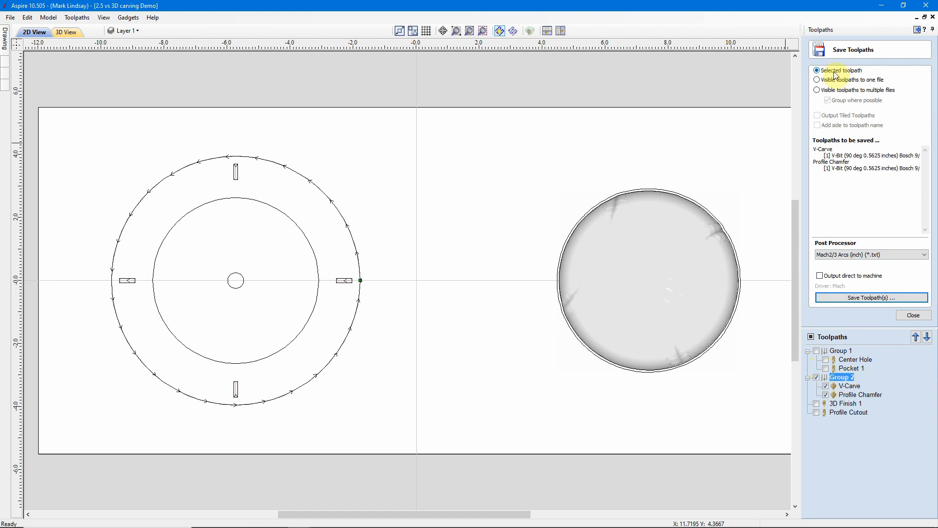
Step: Close the save settings with visible toolpaths to one file chosen, and delete Group 2 while keeping its V-Carve and Profile Chamfer toolpaths
{"action": "left_click", "coordinate": [817, 80]}
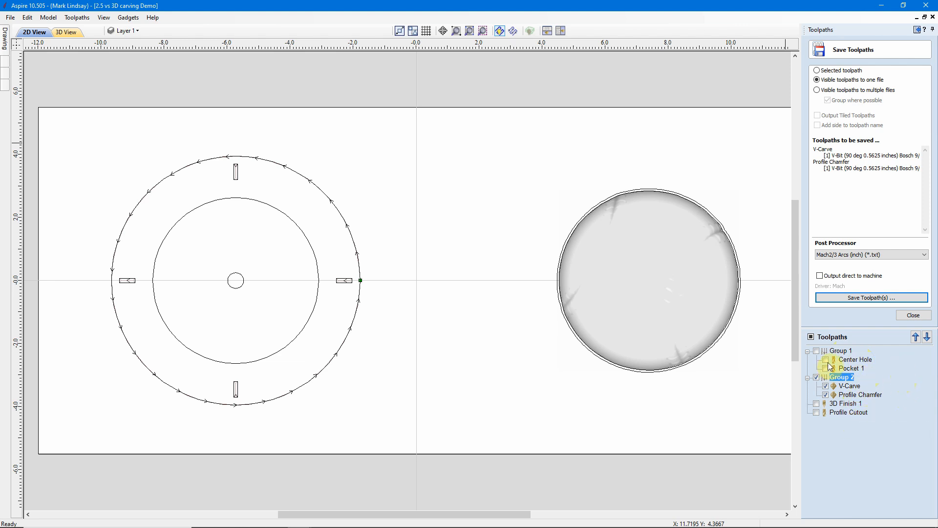
{"action": "left_click", "coordinate": [908, 316]}
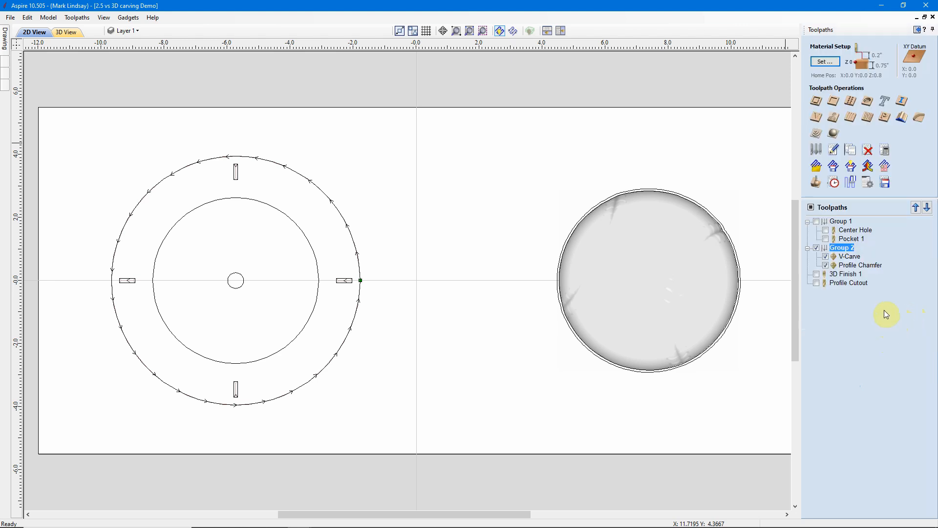
{"action": "right_click", "coordinate": [844, 249]}
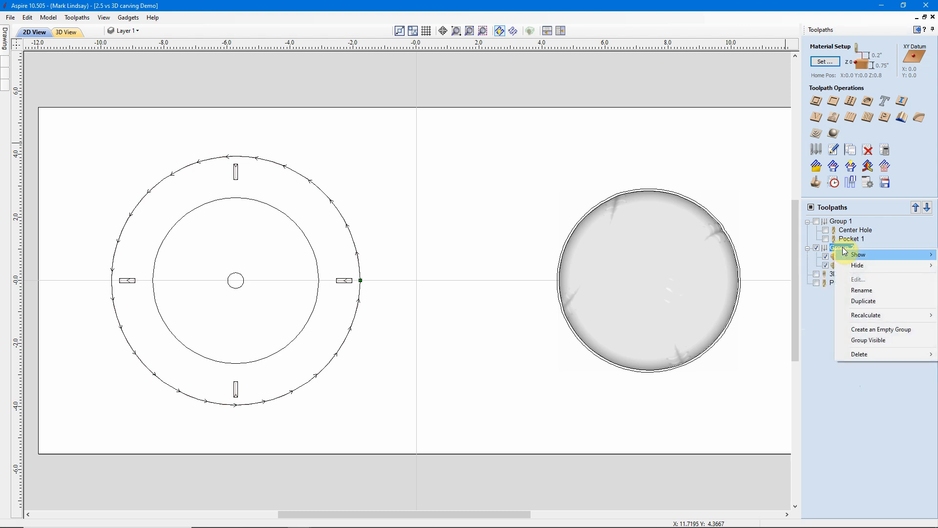
{"action": "mouse_move", "coordinate": [865, 355]}
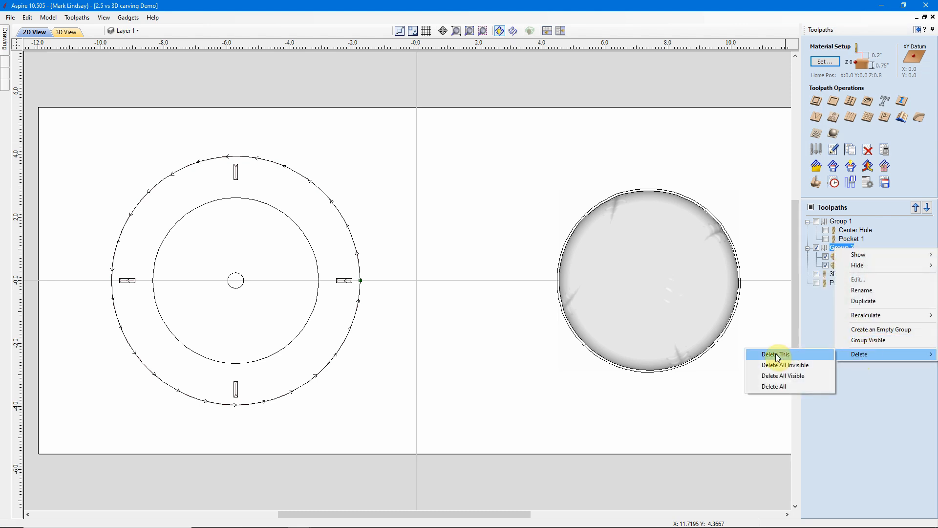
{"action": "left_click", "coordinate": [777, 355]}
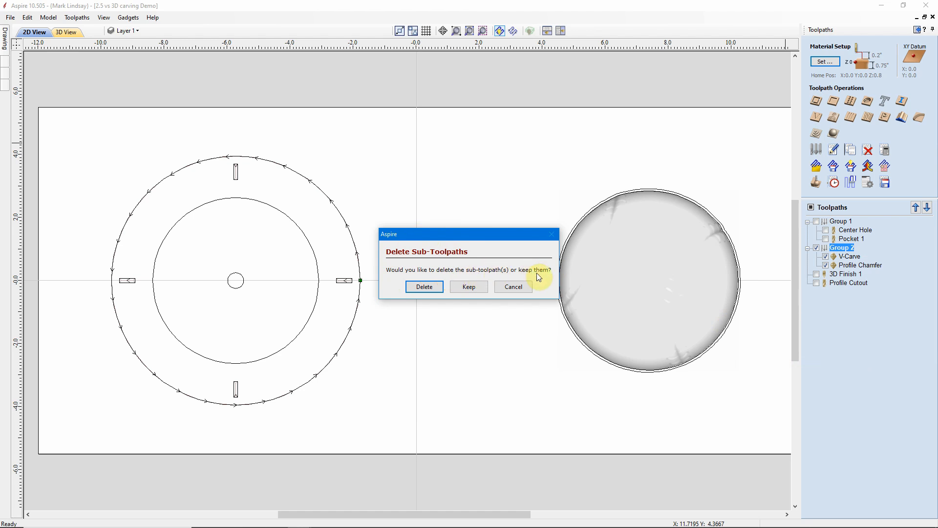
{"action": "left_click", "coordinate": [467, 287]}
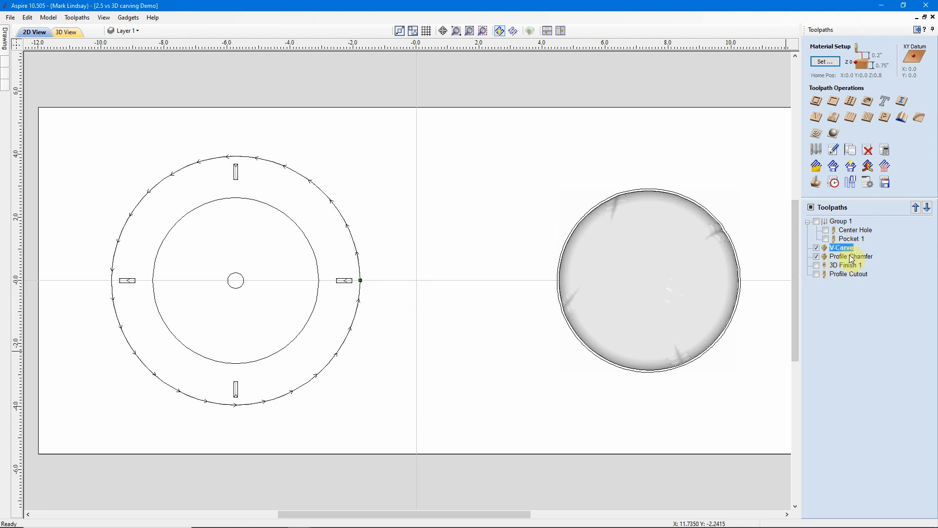
Step: Delete Group 1 while keeping its Center Hole and Pocket 1 toolpaths
{"action": "mouse_move", "coordinate": [852, 251]}
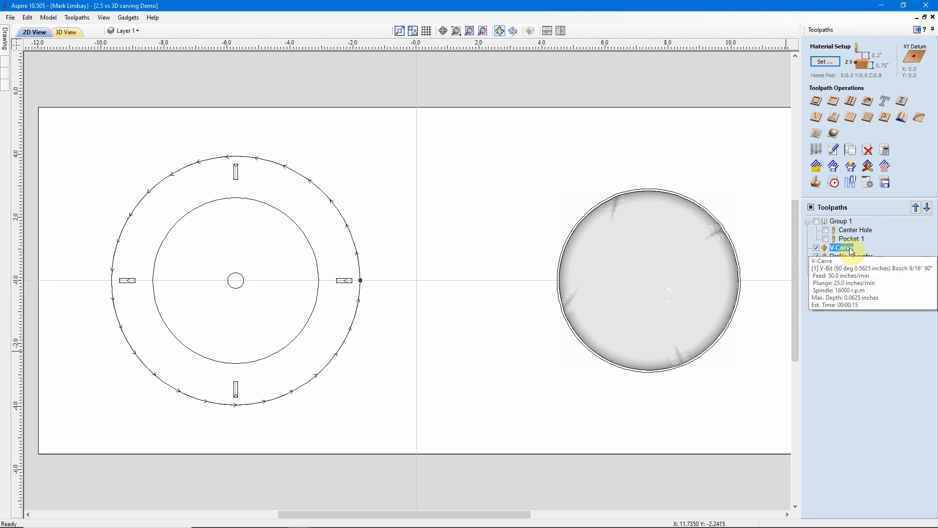
{"action": "left_click", "coordinate": [843, 221]}
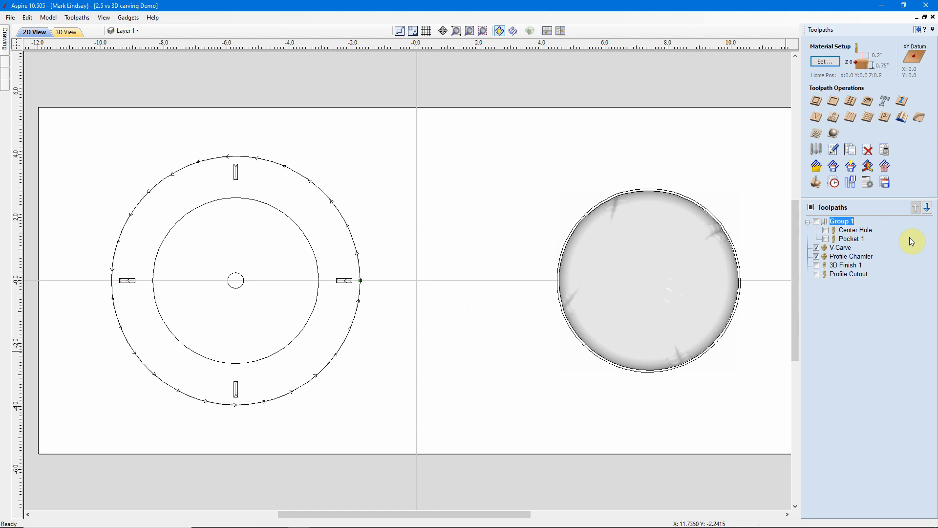
{"action": "right_click", "coordinate": [844, 222]}
{"action": "mouse_move", "coordinate": [861, 330]}
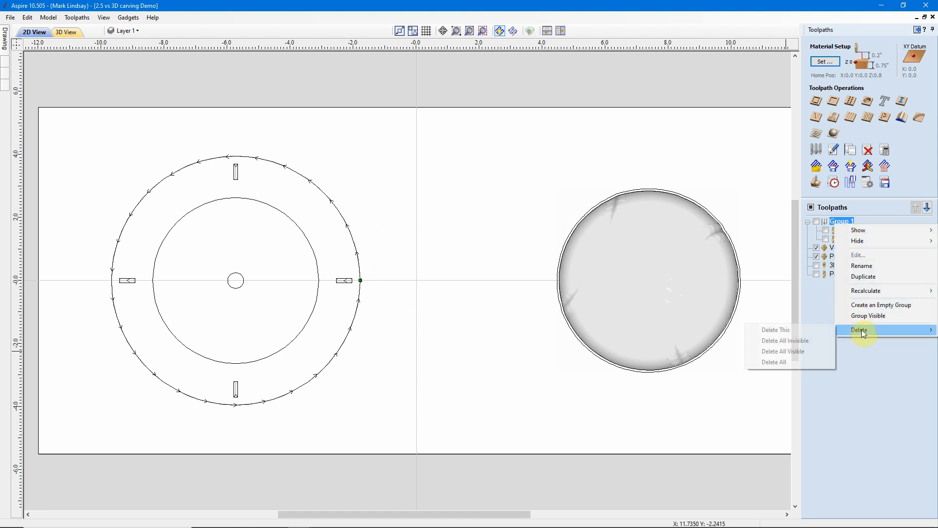
{"action": "left_click", "coordinate": [793, 330]}
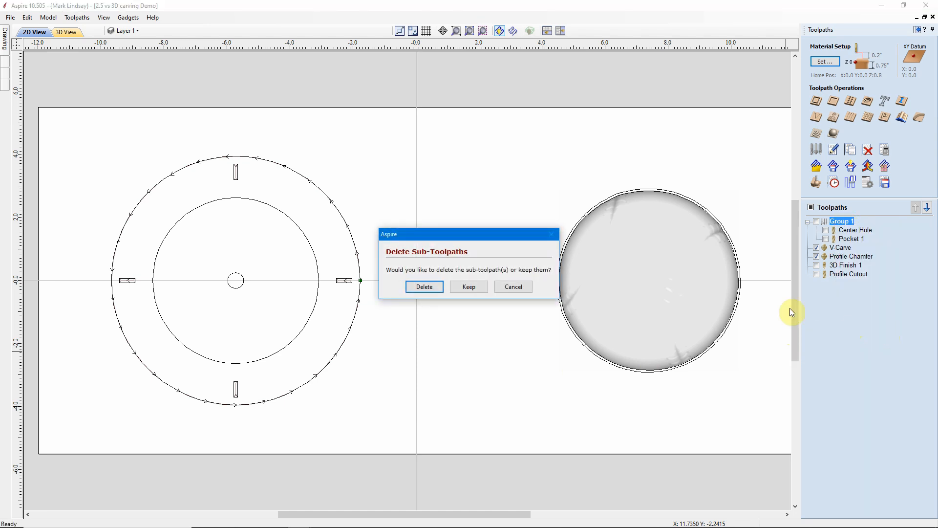
{"action": "left_click", "coordinate": [473, 286]}
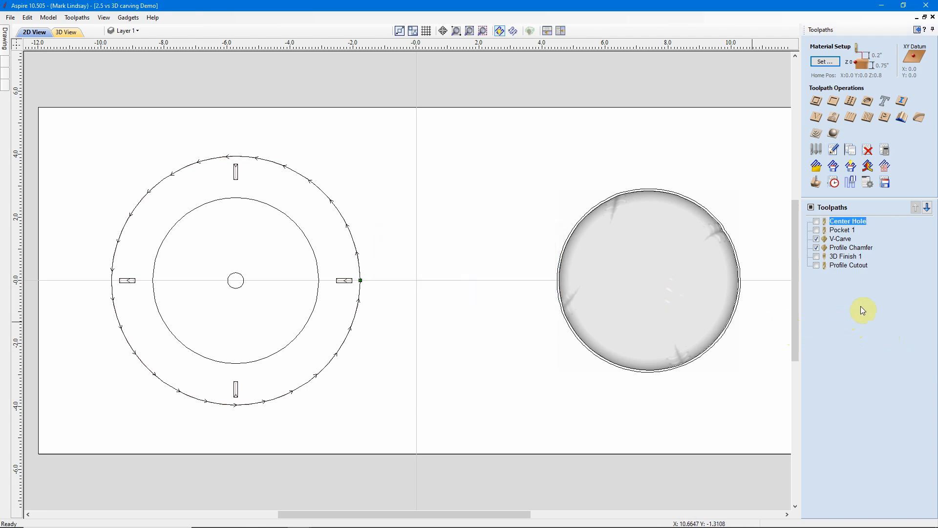
Step: Make every toolpath visible except Profile Cutout
{"action": "left_click", "coordinate": [816, 239]}
{"action": "left_click", "coordinate": [817, 247]}
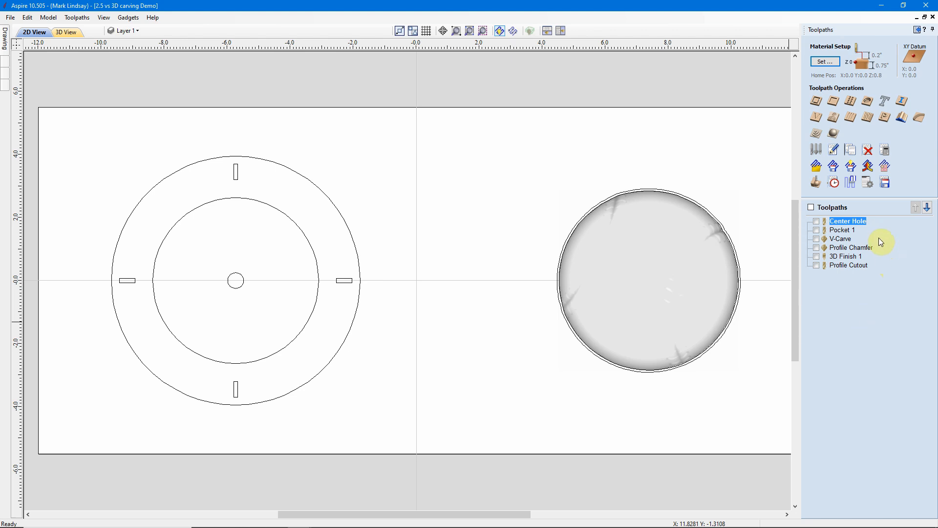
{"action": "left_click", "coordinate": [811, 207]}
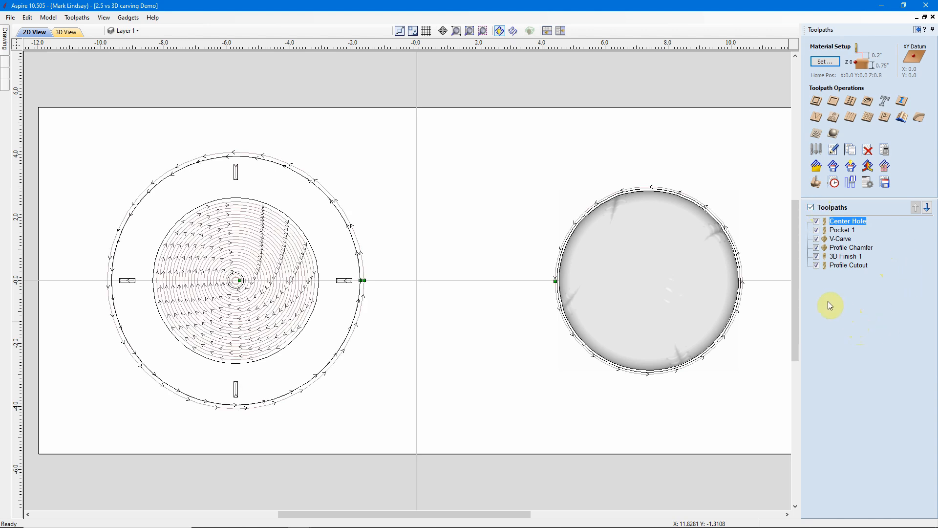
{"action": "left_click", "coordinate": [817, 267]}
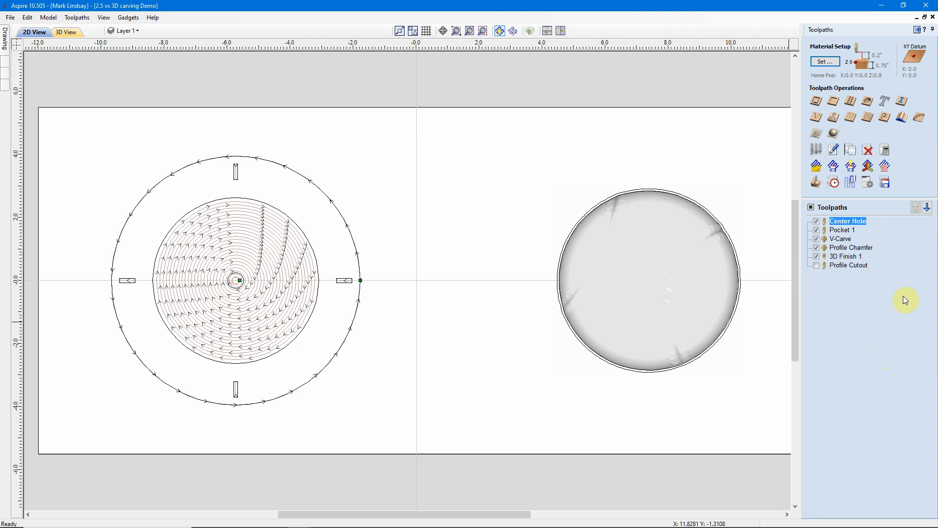
Step: Save the visible toolpaths to multiple files, grouped where possible, with the base name "Carving Demo" in the Carve Demo folder
{"action": "left_click", "coordinate": [886, 189]}
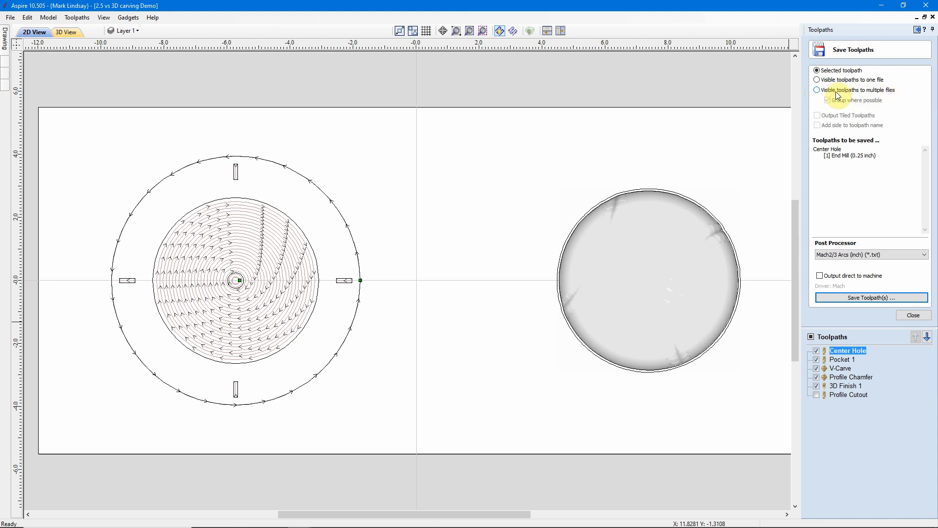
{"action": "left_click", "coordinate": [817, 90]}
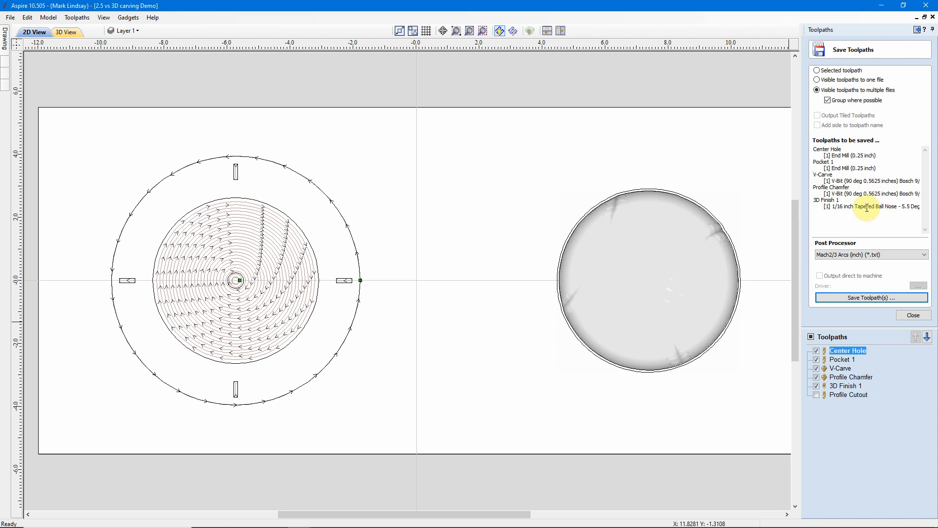
{"action": "left_click", "coordinate": [869, 298]}
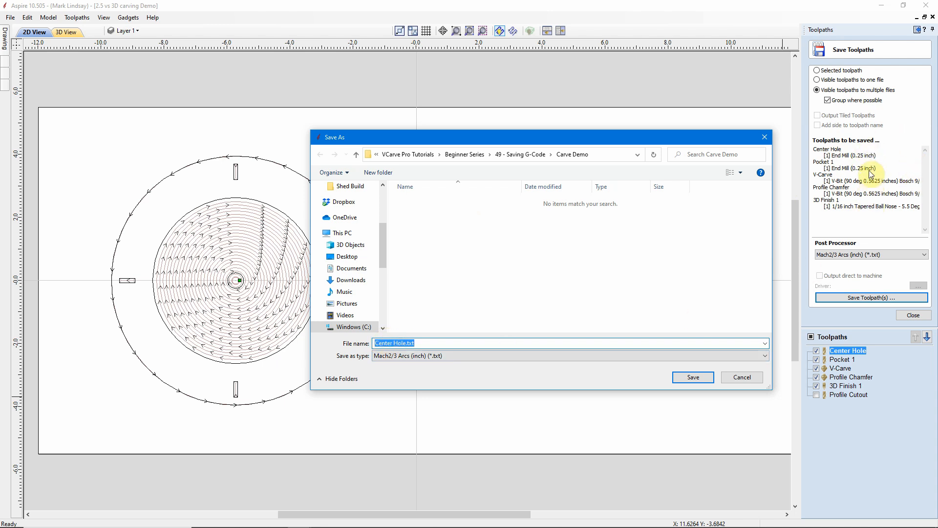
{"action": "left_click", "coordinate": [406, 343]}
{"action": "left_click_drag", "start_coordinate": [406, 343], "coordinate": [371, 343]}
{"action": "type", "text": "Carving Demo"}
{"action": "left_click", "coordinate": [694, 377]}
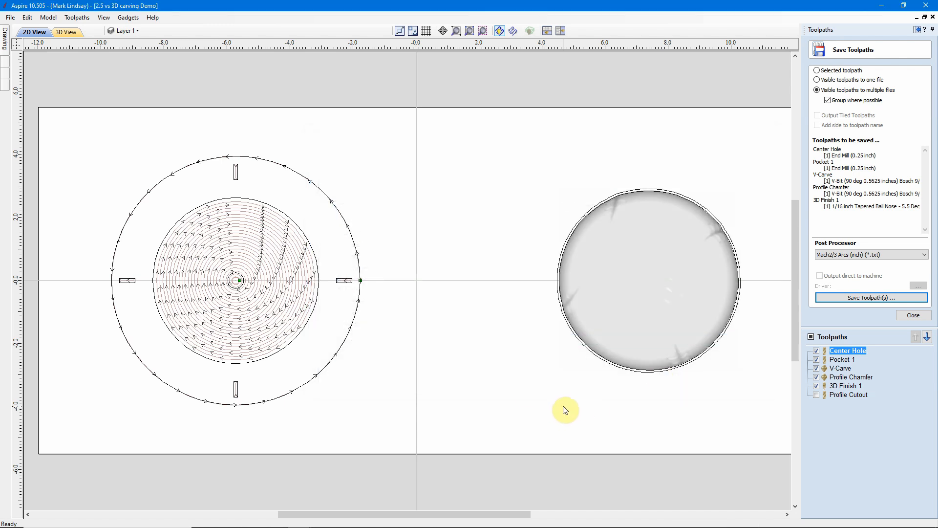
Step: Examine the saved toolpath files in the Carve Demo folder in File Explorer, including the V-Carve and 3D Finish 1 files
{"action": "mouse_move", "coordinate": [296, 524]}
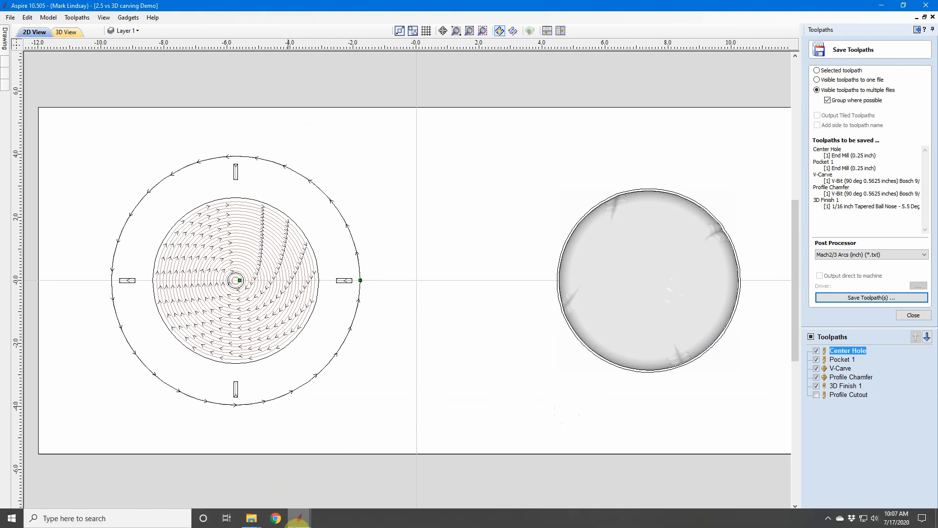
{"action": "mouse_move", "coordinate": [244, 523]}
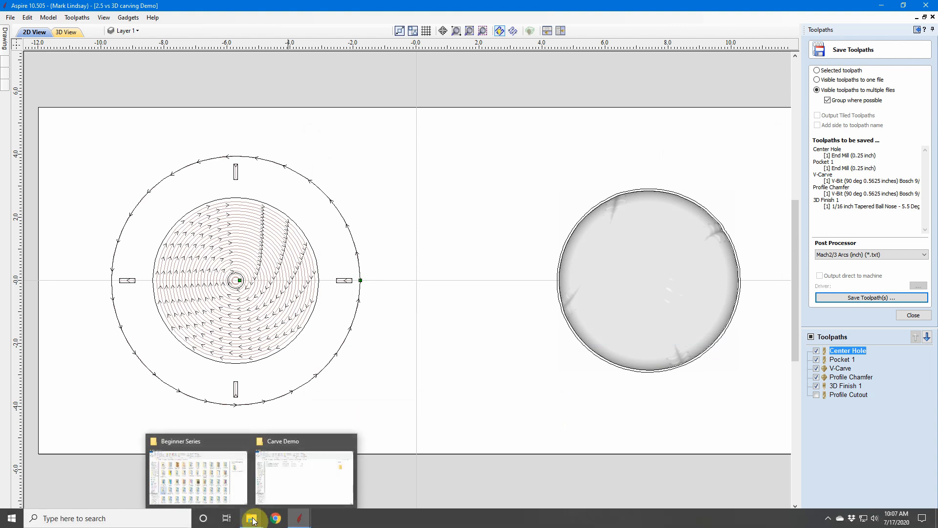
{"action": "left_click", "coordinate": [300, 441]}
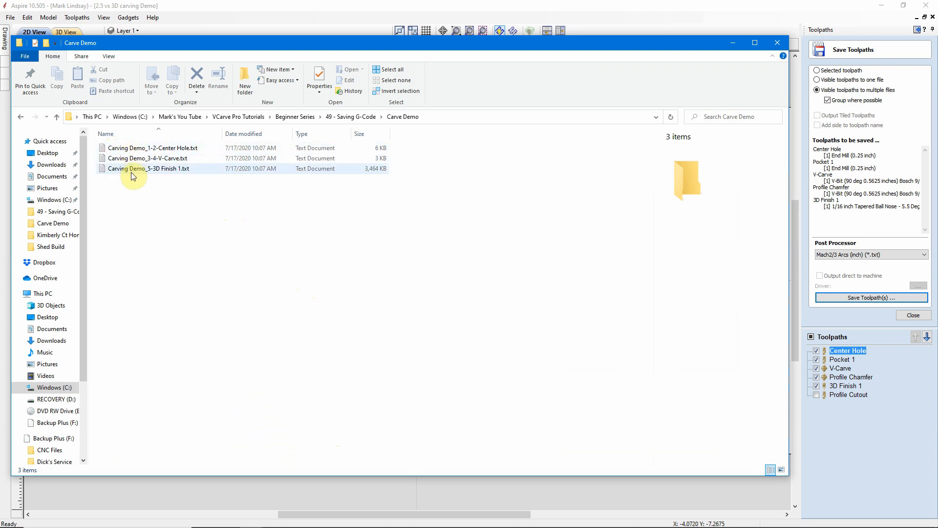
{"action": "mouse_move", "coordinate": [131, 172]}
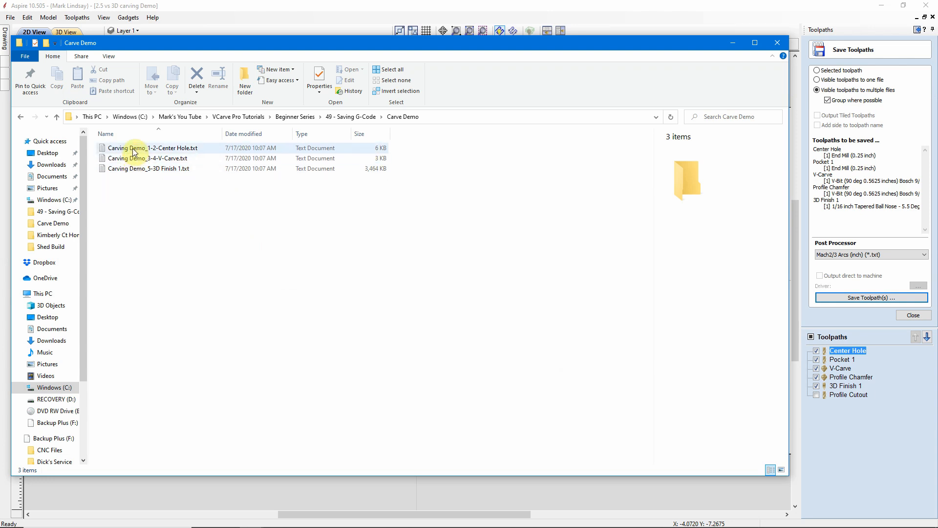
{"action": "mouse_move", "coordinate": [135, 153]}
{"action": "left_click", "coordinate": [155, 159]}
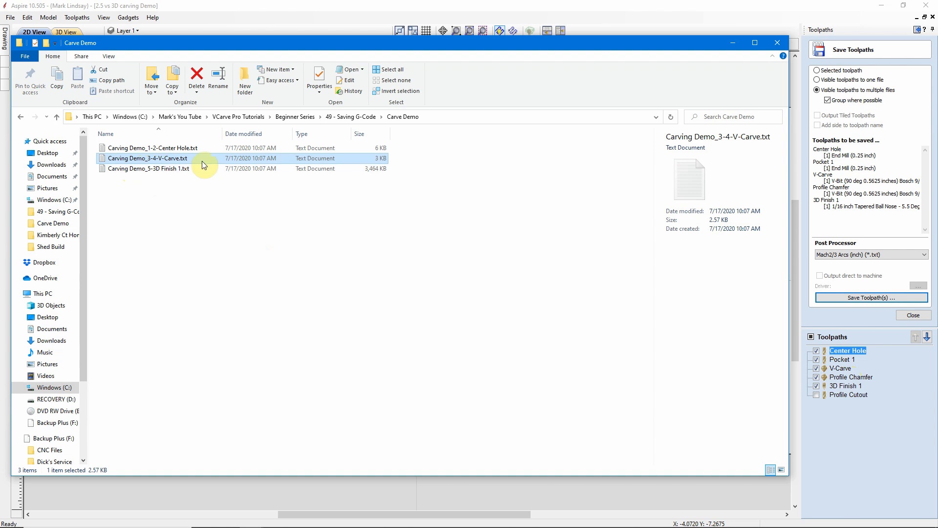
{"action": "left_click", "coordinate": [191, 170]}
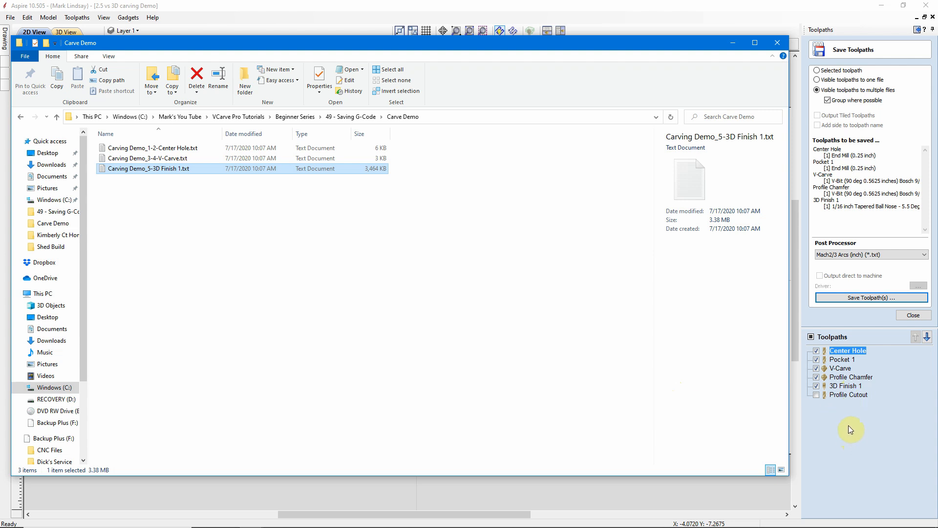
Step: Hide all toolpaths in Aspire and save only the selected Profile Cutout toolpath as "Carving Demo_Profile Cutout.txt" in the Carve Demo folder
{"action": "left_click", "coordinate": [812, 337]}
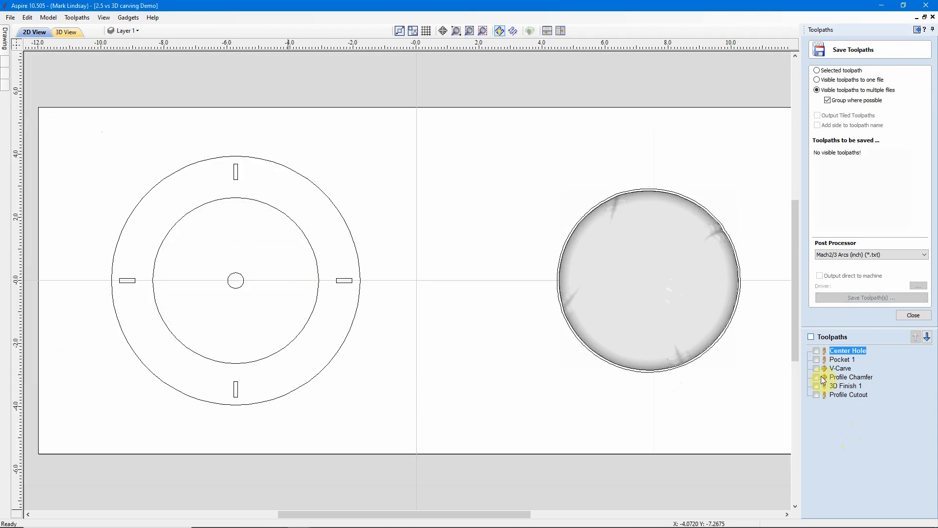
{"action": "left_click", "coordinate": [851, 395]}
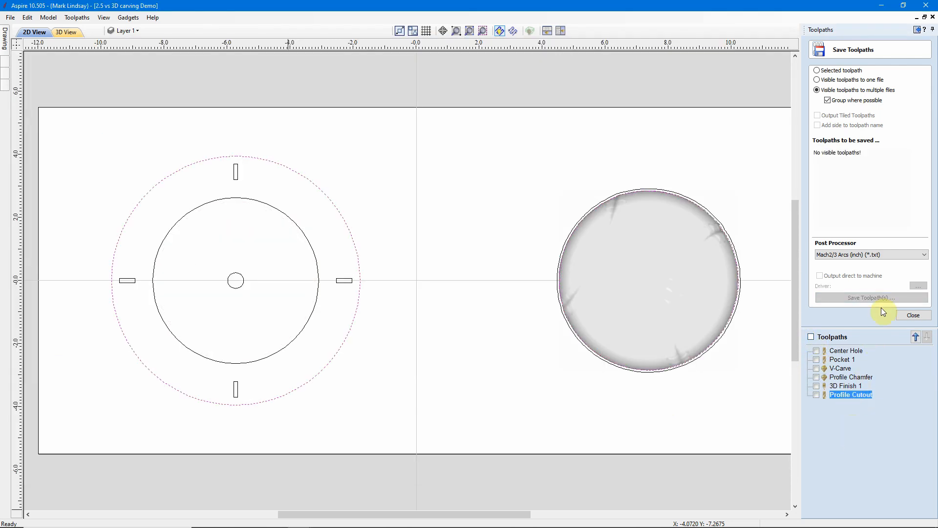
{"action": "left_click", "coordinate": [817, 71]}
{"action": "left_click", "coordinate": [817, 71]}
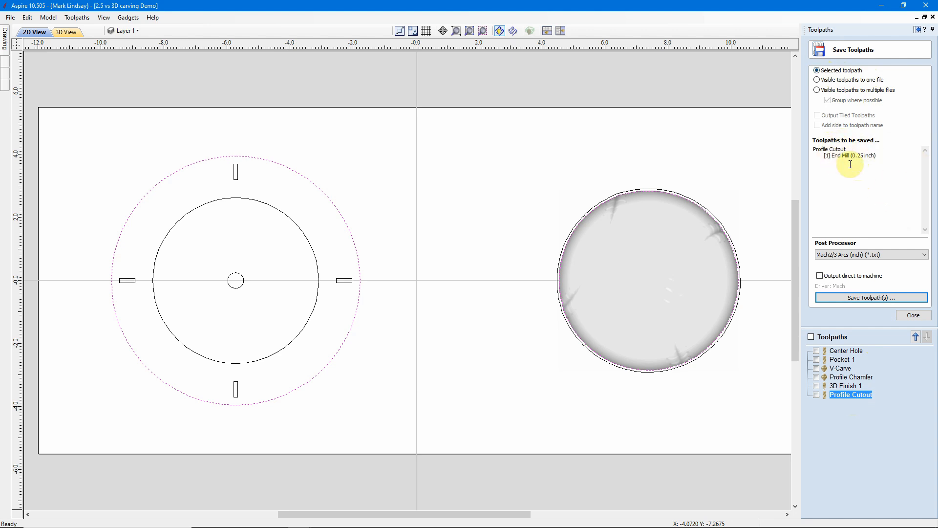
{"action": "left_click", "coordinate": [882, 299]}
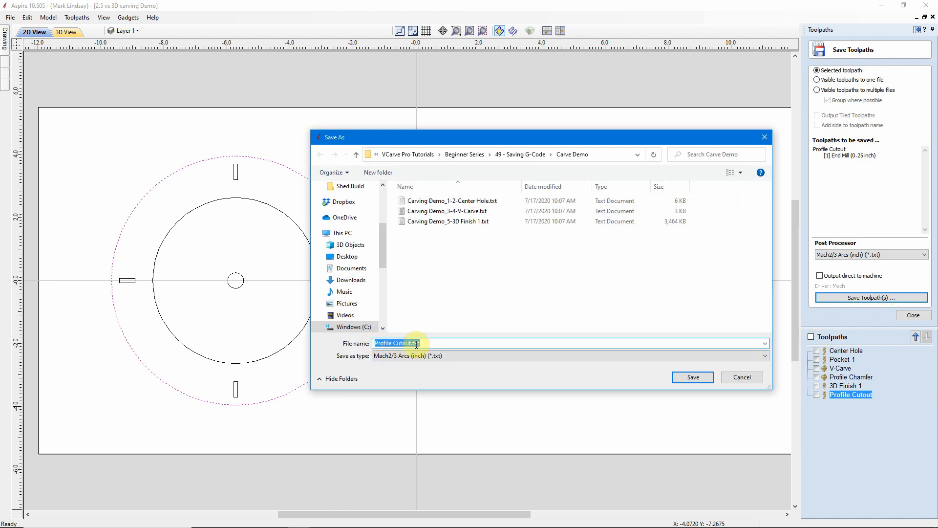
{"action": "left_click", "coordinate": [374, 343]}
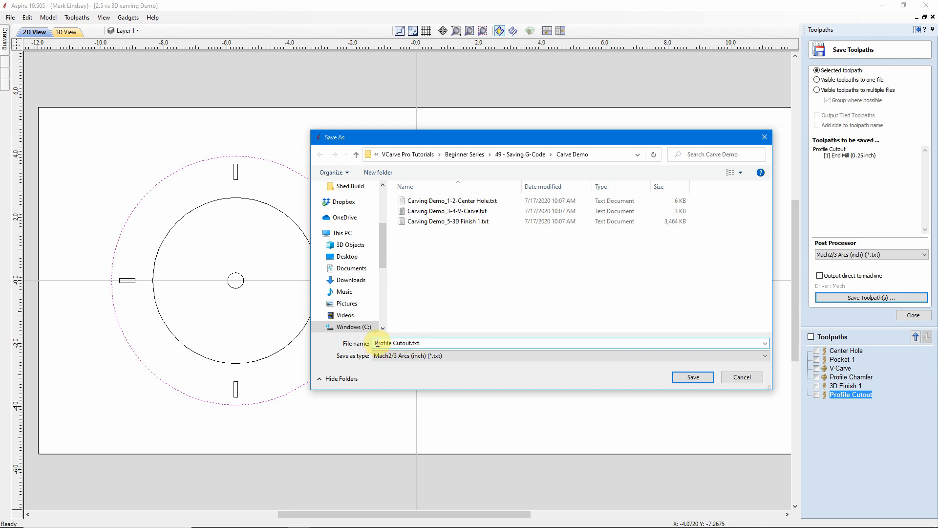
{"action": "type", "text": "Carving Demo_"}
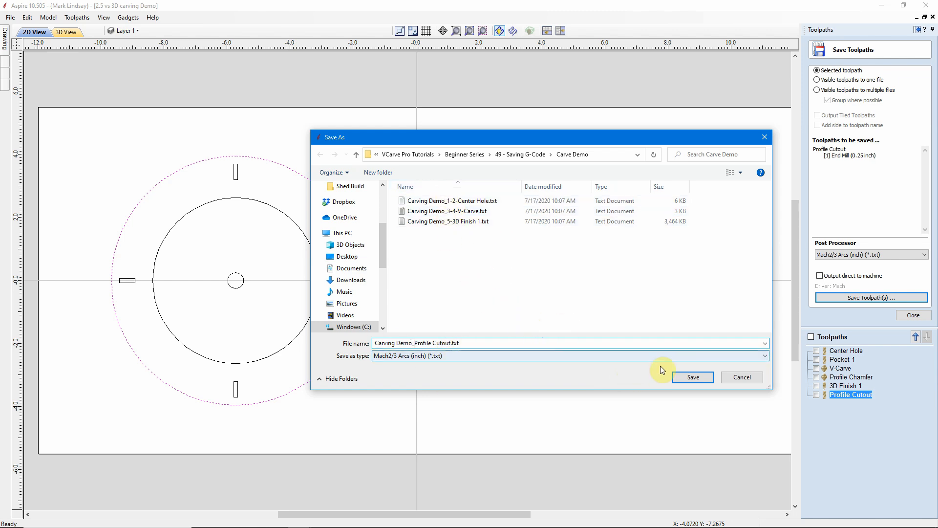
{"action": "left_click", "coordinate": [697, 376]}
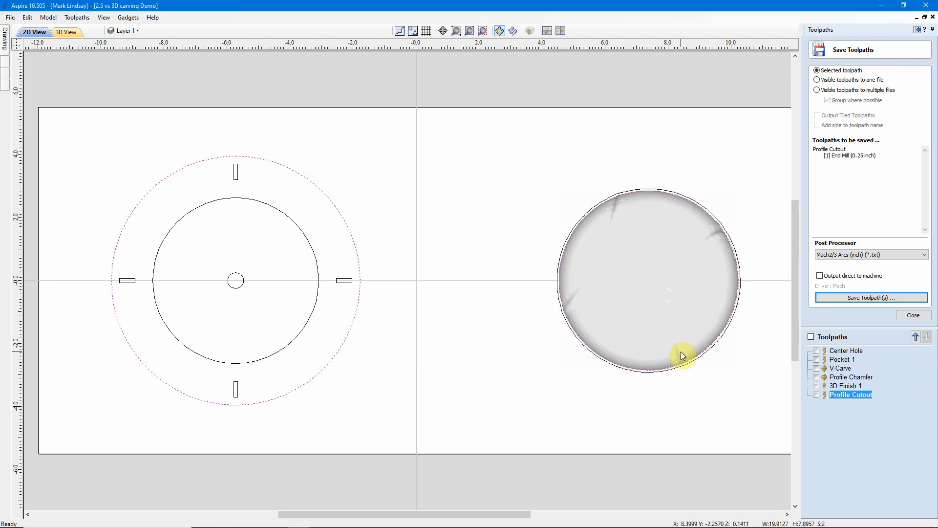
Step: Check the Carve Demo folder in File Explorer for the cutout file, return to Aspire and close the save settings
{"action": "mouse_move", "coordinate": [270, 524]}
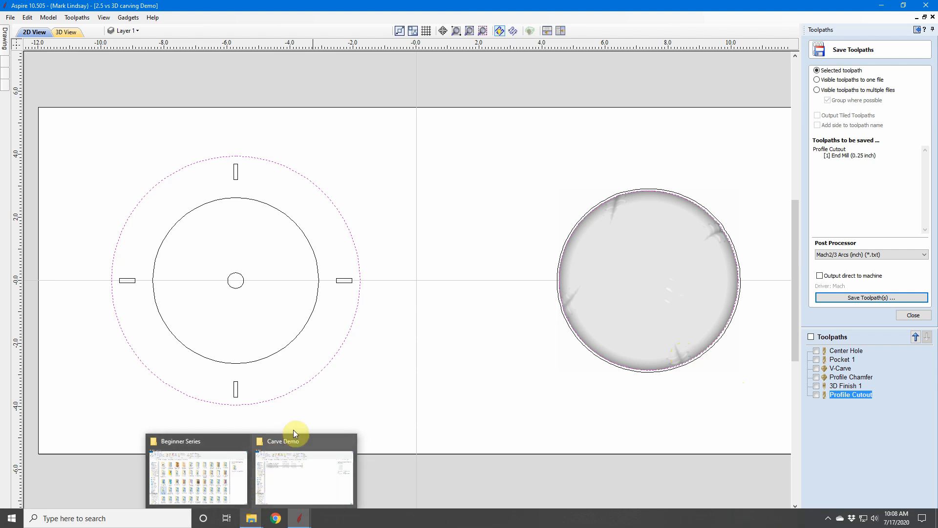
{"action": "left_click", "coordinate": [304, 441]}
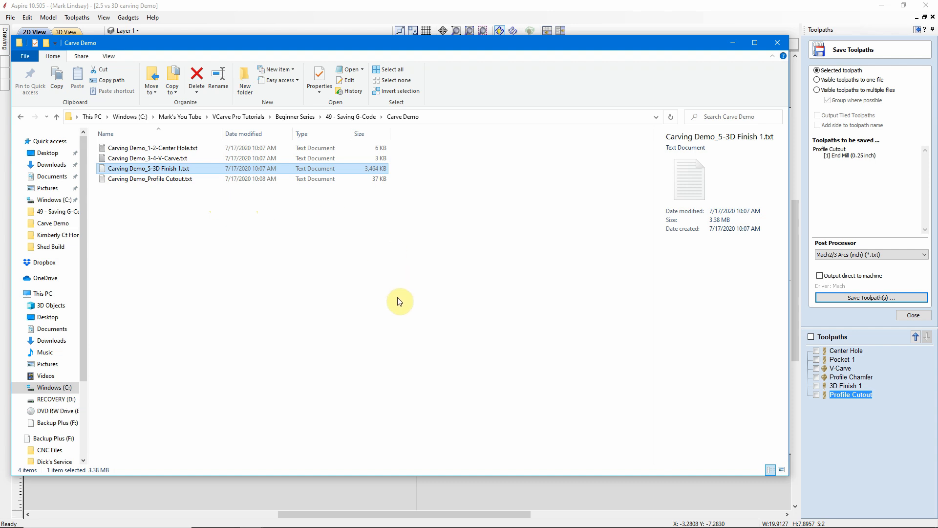
{"action": "left_click", "coordinate": [712, 7]}
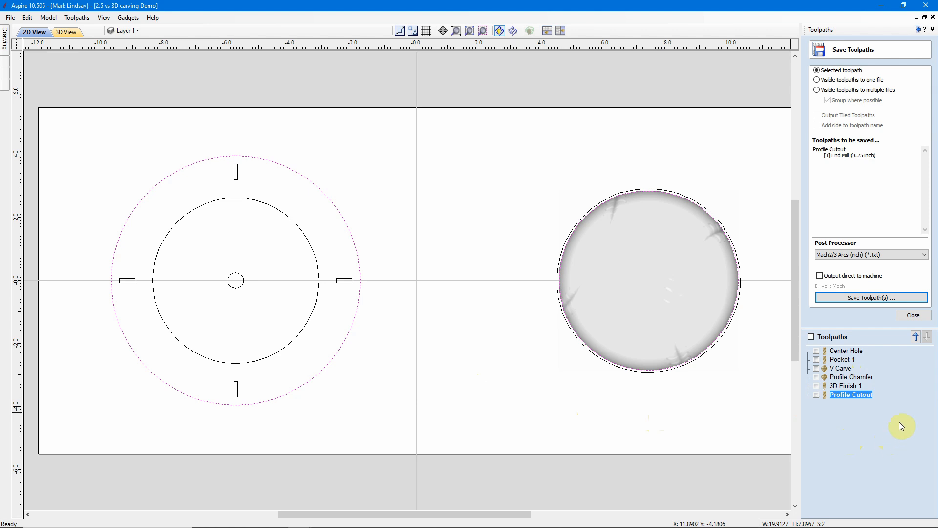
{"action": "left_click", "coordinate": [919, 315]}
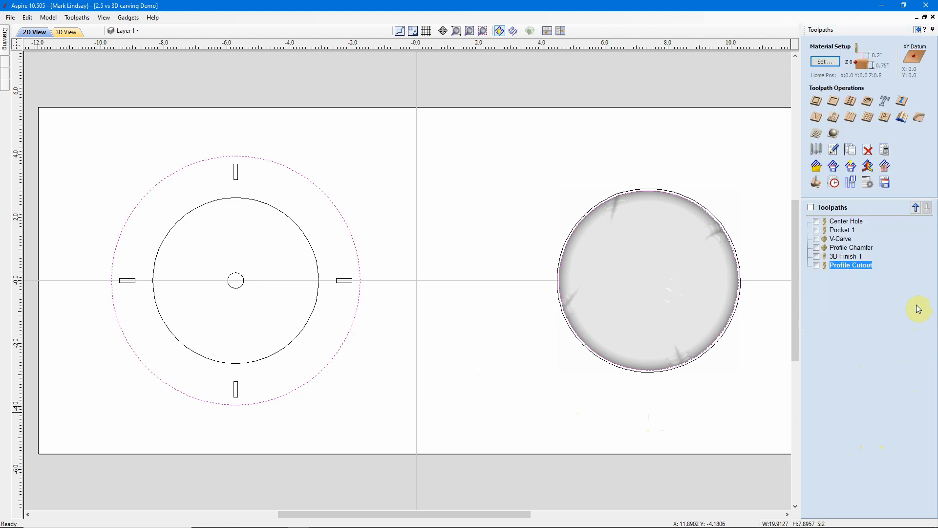
Step: Switch to the Aspire window with the Tea Lids 2 project and display its toolpath list
{"action": "mouse_move", "coordinate": [304, 524]}
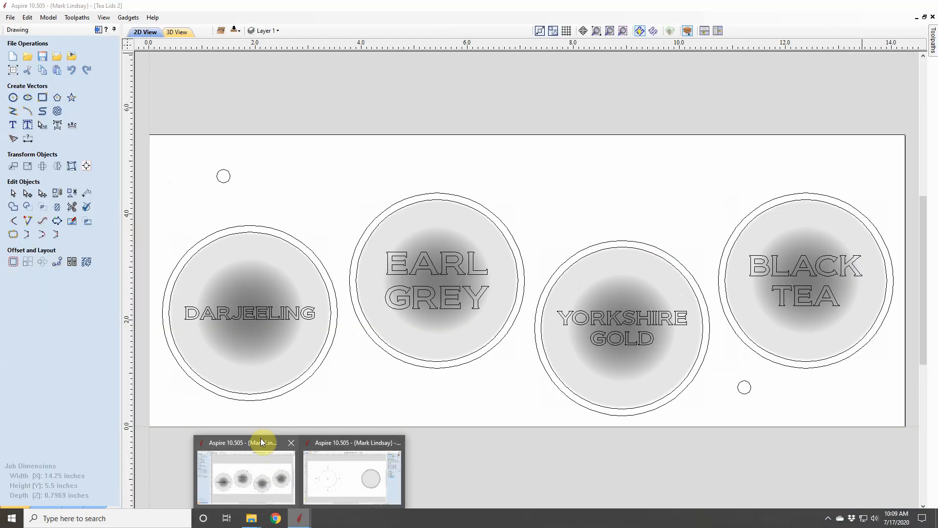
{"action": "left_click", "coordinate": [261, 440]}
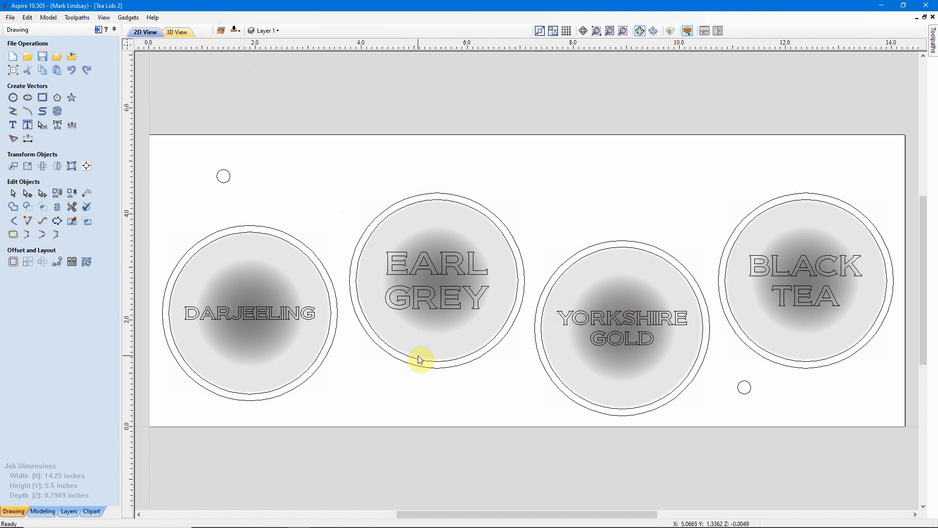
{"action": "left_click", "coordinate": [97, 29]}
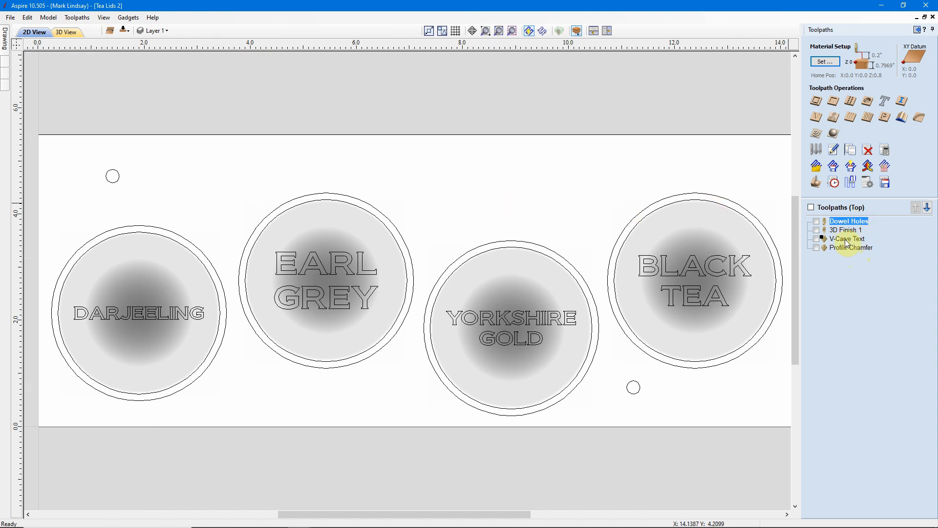
Step: Show all top-side toolpaths and set them to save to multiple files, grouped where possible, with the side added to the toolpath name
{"action": "mouse_move", "coordinate": [849, 240]}
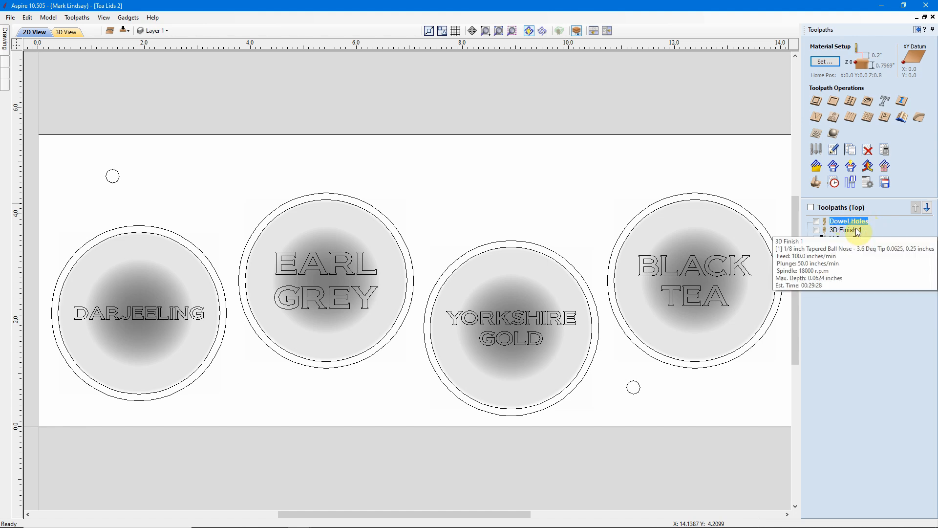
{"action": "left_click", "coordinate": [812, 208]}
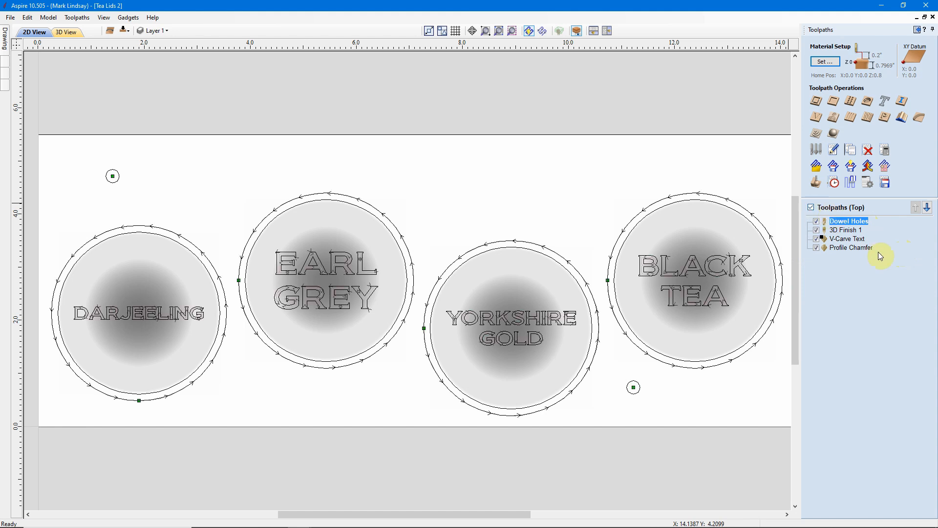
{"action": "left_click", "coordinate": [886, 184]}
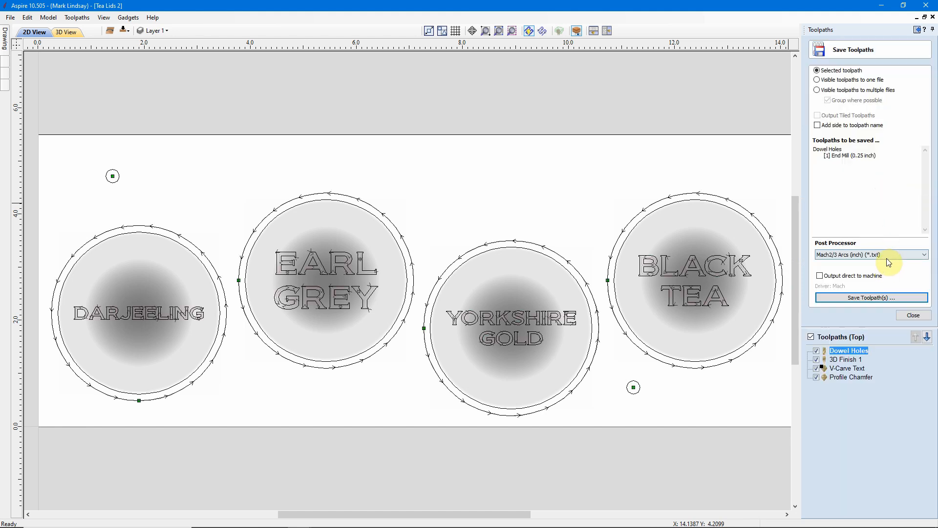
{"action": "left_click", "coordinate": [817, 91]}
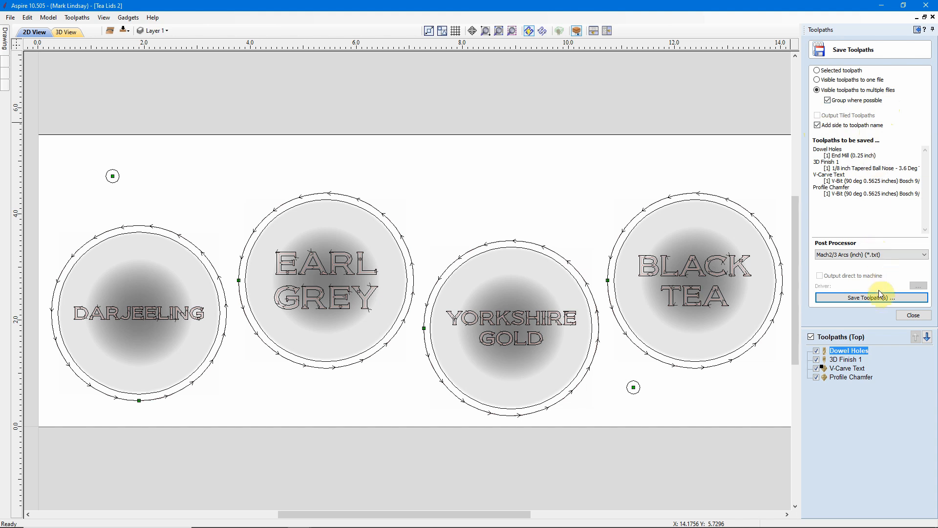
Step: Save the visible top-side toolpaths into the Tea Lids folder with the file name "Top_Tea Lids.txt"
{"action": "left_click", "coordinate": [864, 299]}
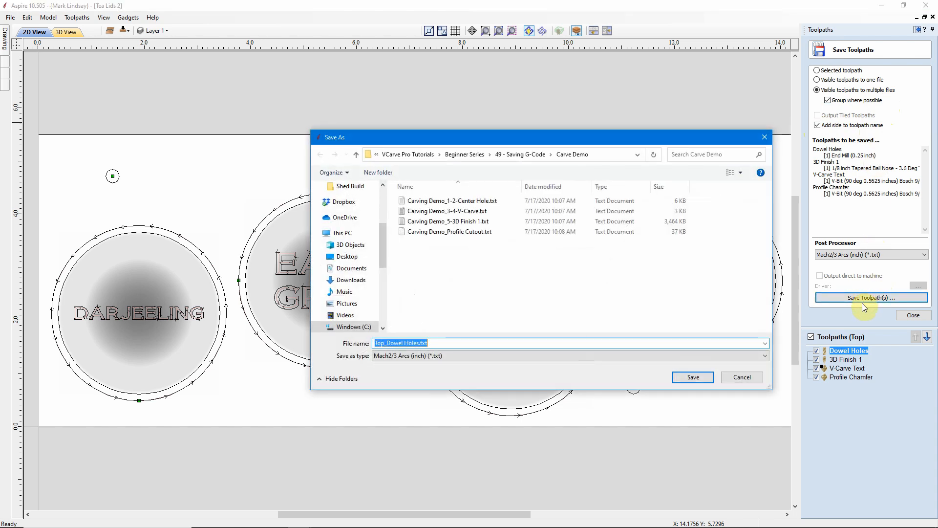
{"action": "left_click", "coordinate": [522, 154]}
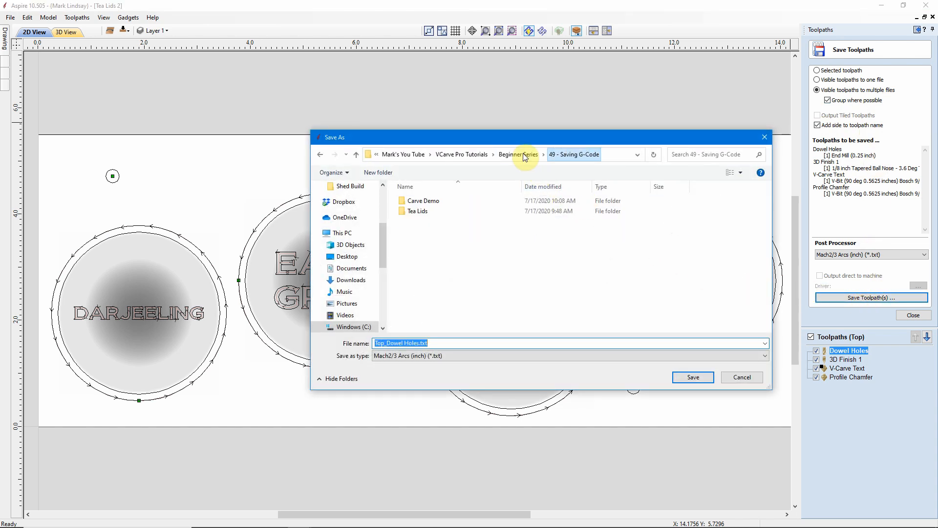
{"action": "double_click", "coordinate": [420, 211]}
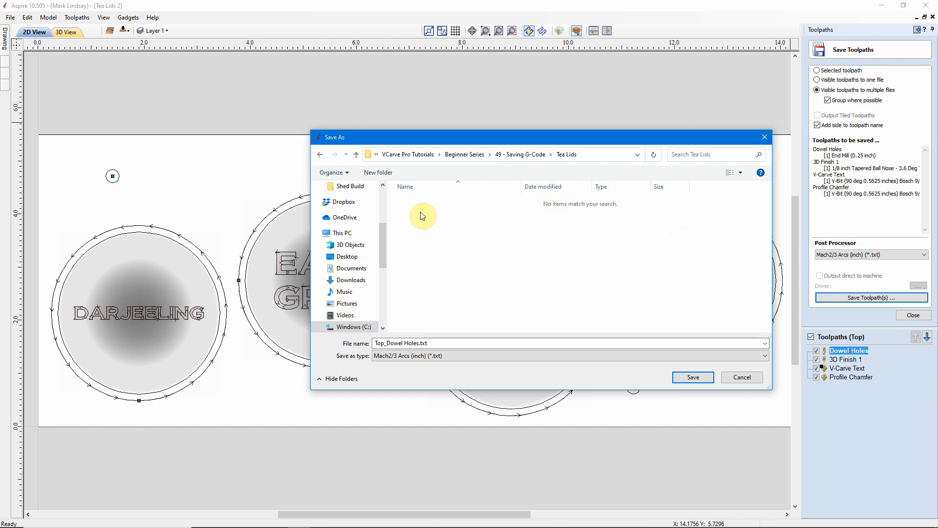
{"action": "left_click", "coordinate": [388, 345]}
{"action": "key", "text": "ctrl+a"}
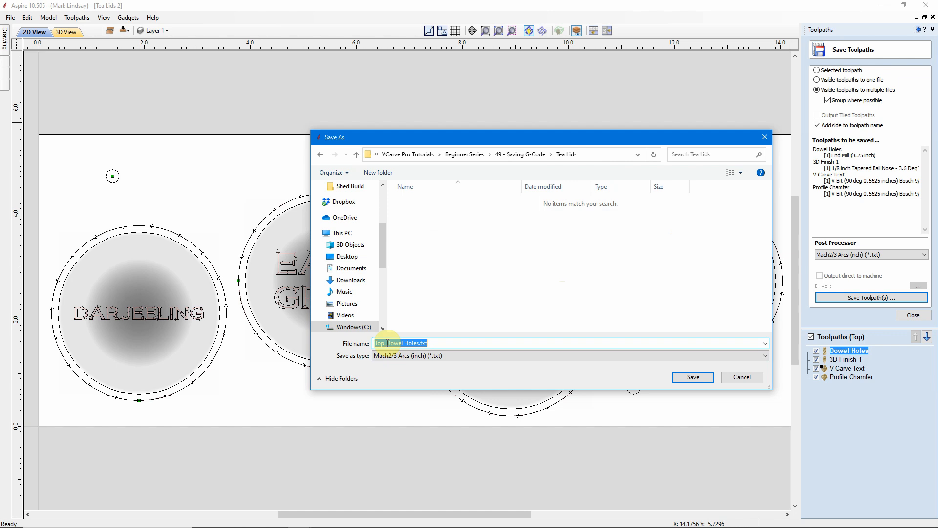
{"action": "left_click", "coordinate": [387, 344]}
{"action": "left_click_drag", "start_coordinate": [395, 344], "coordinate": [416, 344]}
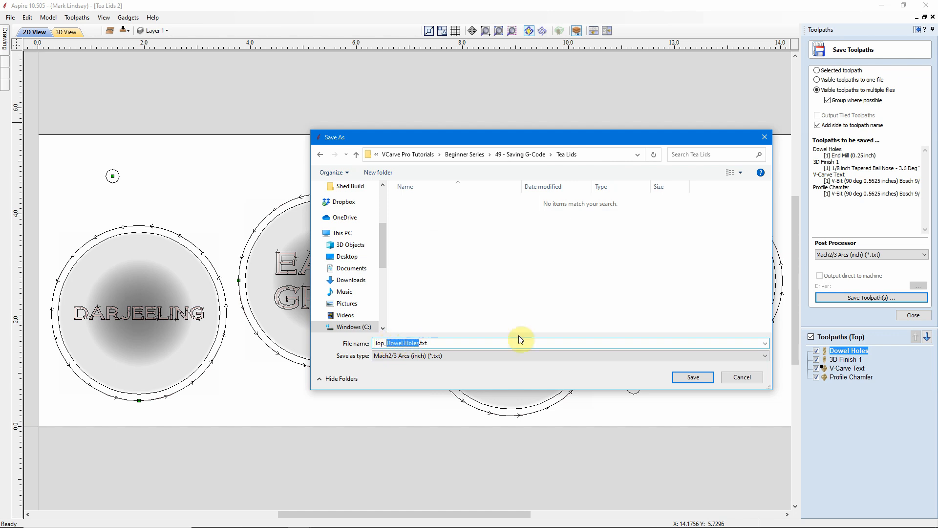
{"action": "type", "text": "Tea"}
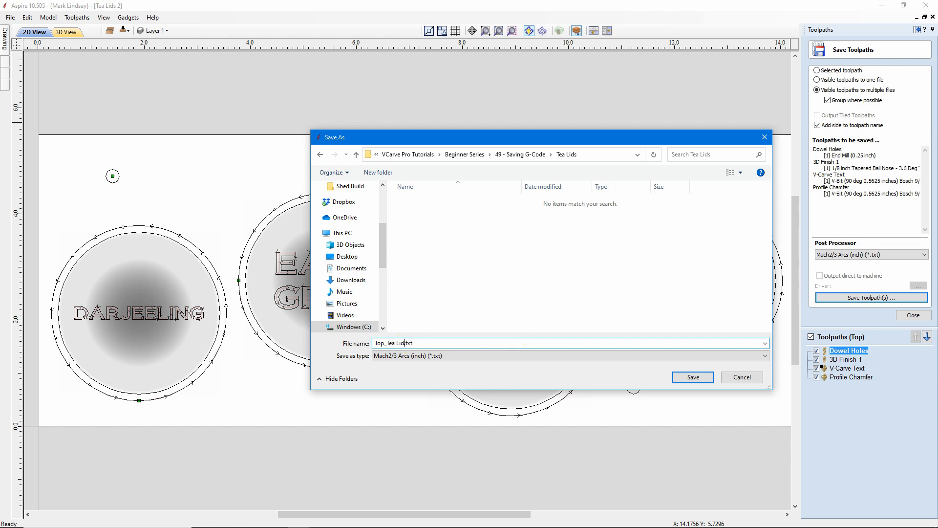
{"action": "left_click", "coordinate": [693, 379]}
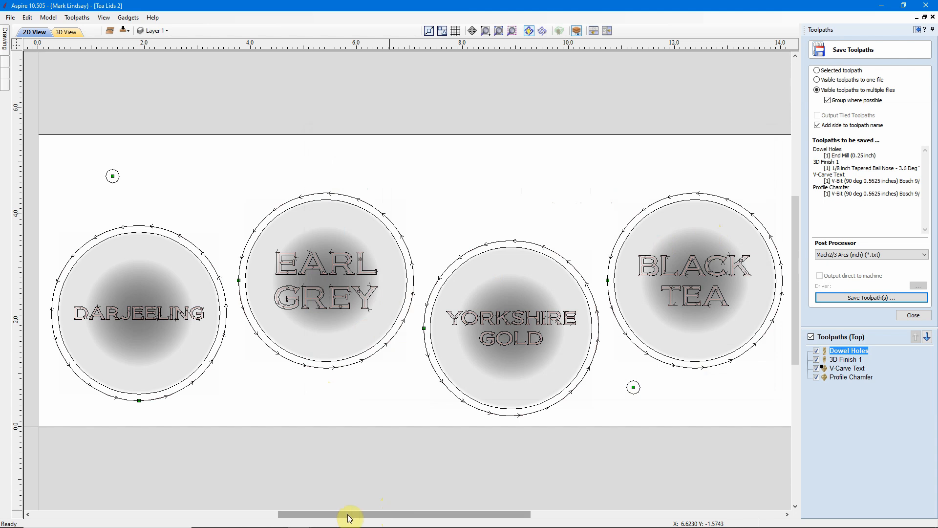
Step: Check the saved top-side files in the Tea Lids folder in File Explorer and return to Aspire
{"action": "mouse_move", "coordinate": [277, 526]}
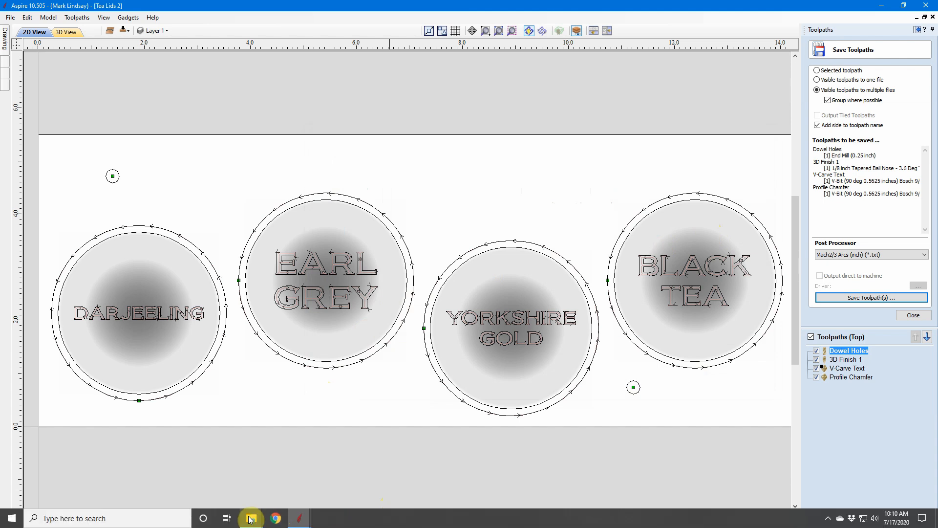
{"action": "mouse_move", "coordinate": [251, 518]}
{"action": "left_click", "coordinate": [298, 443]}
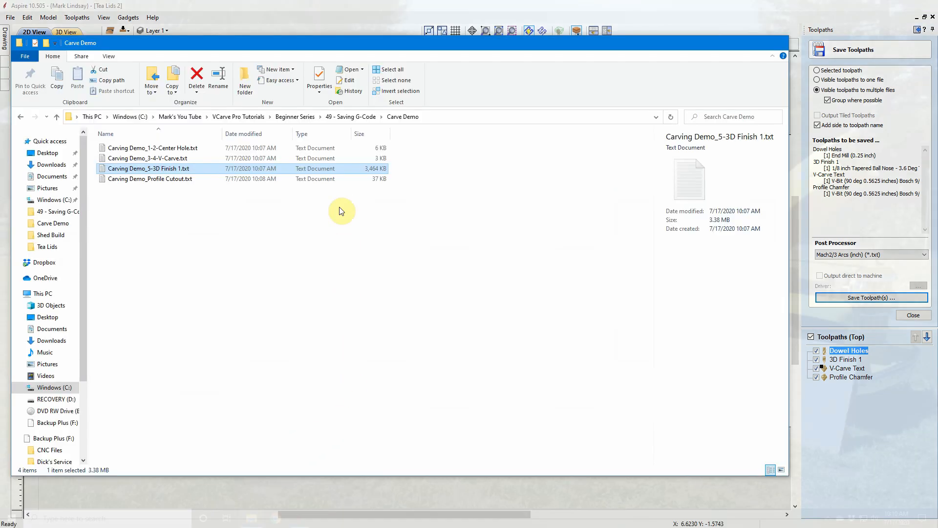
{"action": "left_click", "coordinate": [356, 119]}
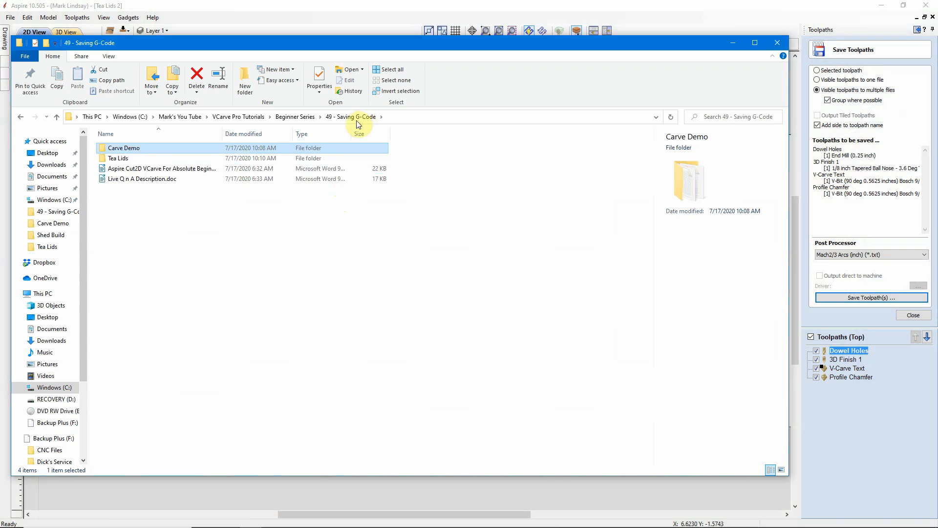
{"action": "double_click", "coordinate": [151, 157]}
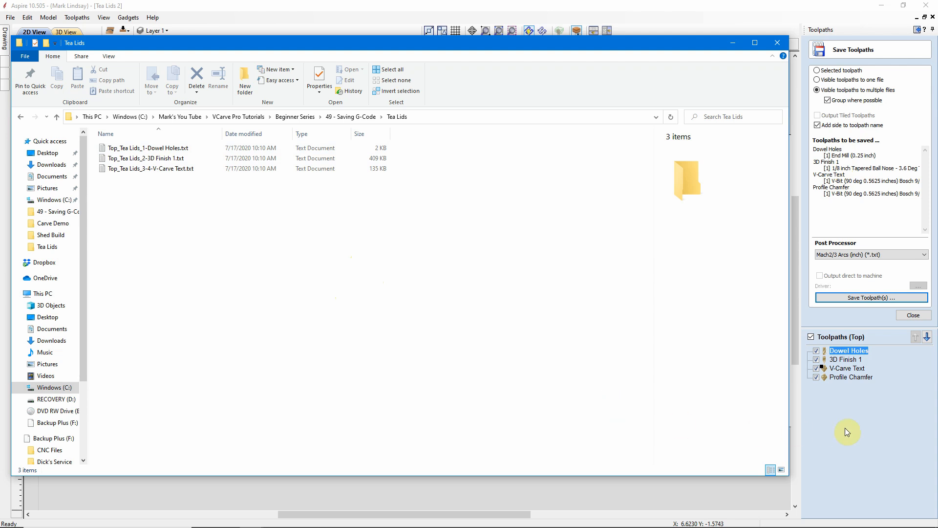
{"action": "left_click", "coordinate": [865, 418]}
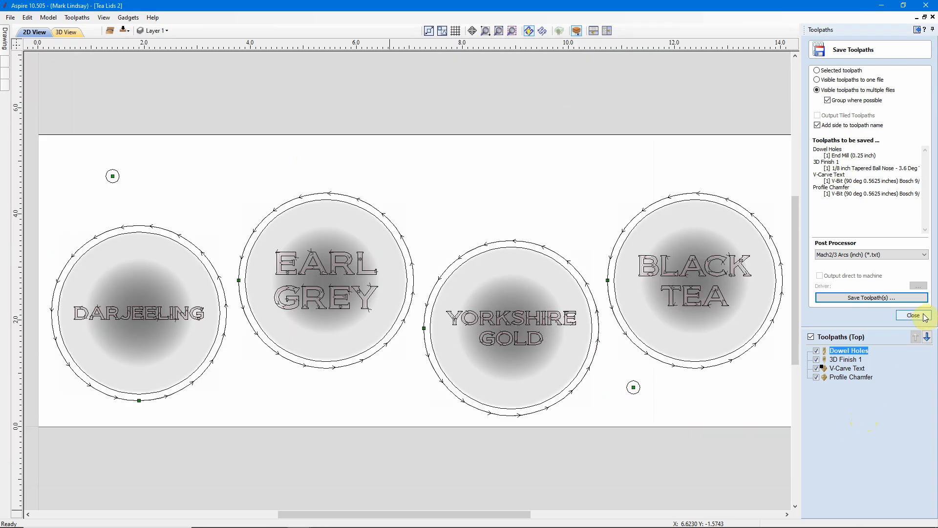
Step: Close the save settings with all top-side toolpaths hidden, and switch the project to its bottom side
{"action": "left_click", "coordinate": [923, 315]}
{"action": "left_click", "coordinate": [811, 207]}
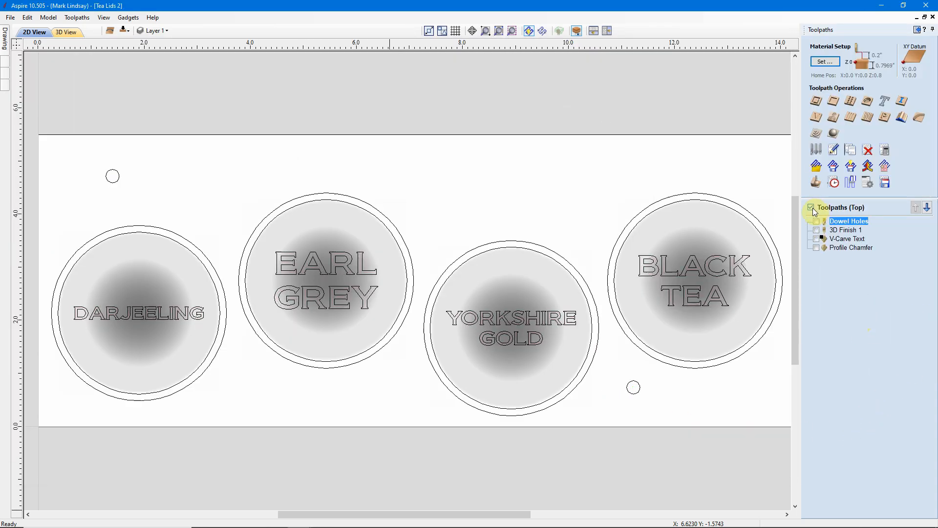
{"action": "left_click", "coordinate": [122, 31]}
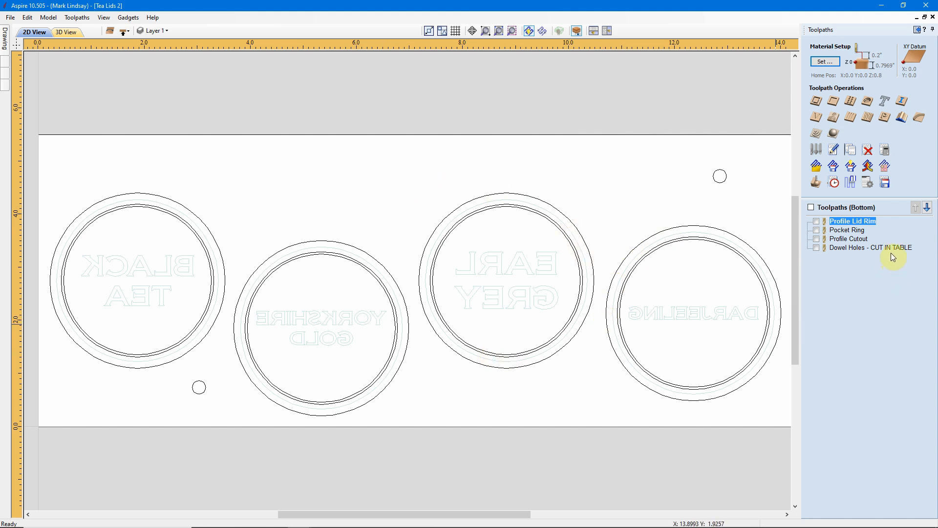
{"action": "mouse_move", "coordinate": [894, 251]}
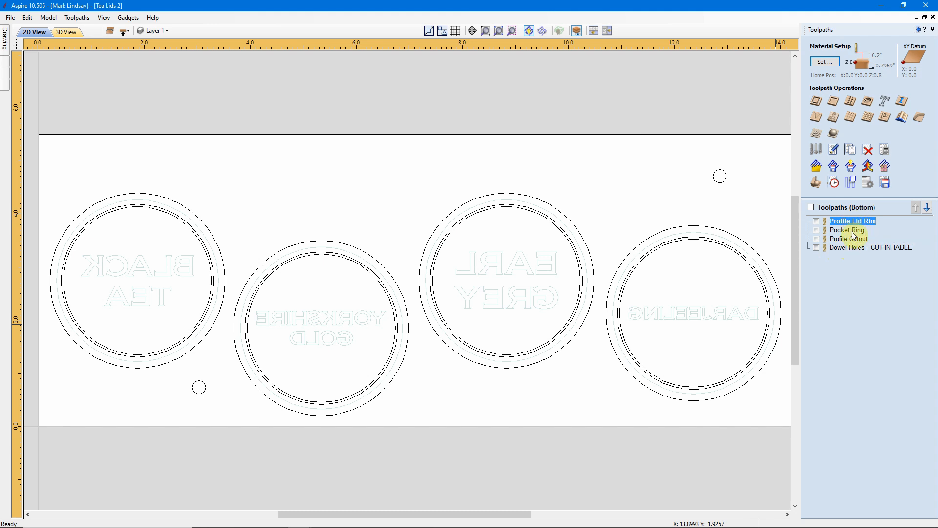
{"action": "mouse_move", "coordinate": [854, 223]}
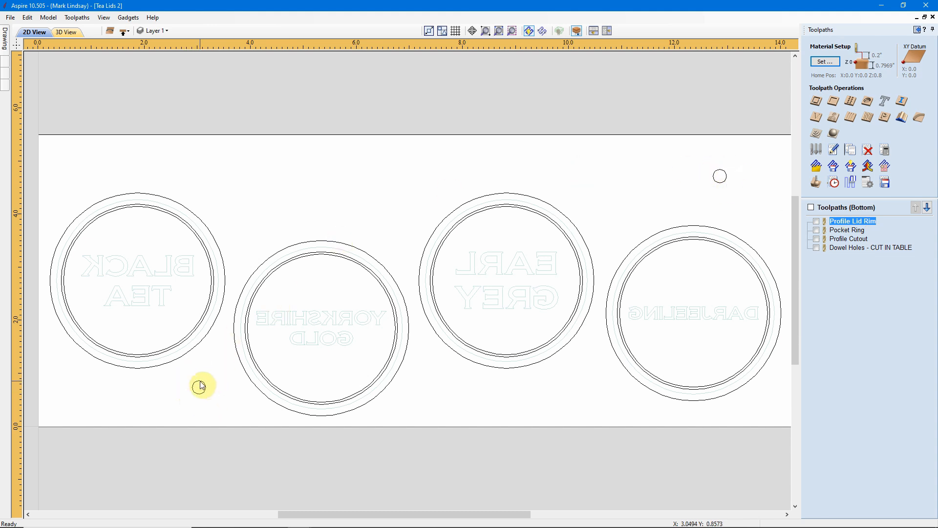
Step: Show all bottom toolpaths except Dowel Holes - CUT IN TABLE and set them to save to one file, with the side added to the name
{"action": "left_click", "coordinate": [809, 208]}
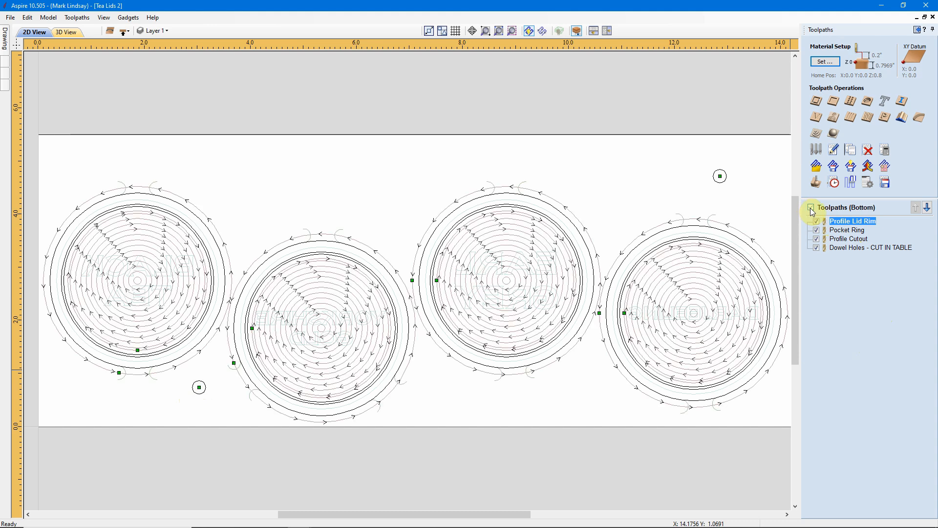
{"action": "left_click", "coordinate": [817, 248]}
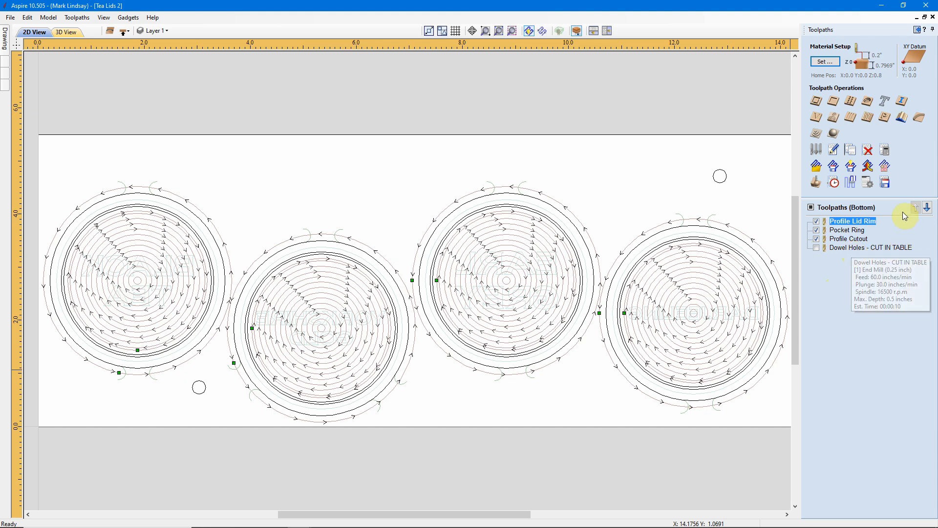
{"action": "left_click", "coordinate": [885, 182]}
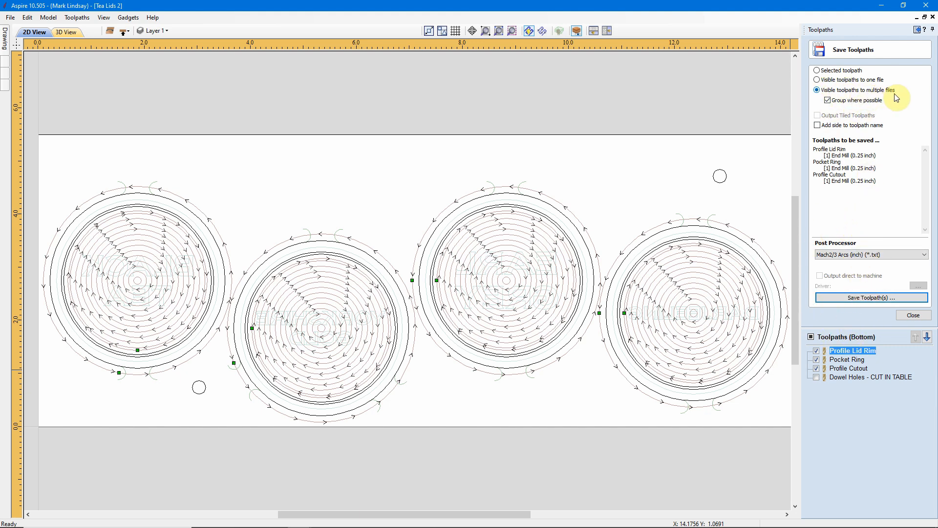
{"action": "left_click", "coordinate": [819, 80]}
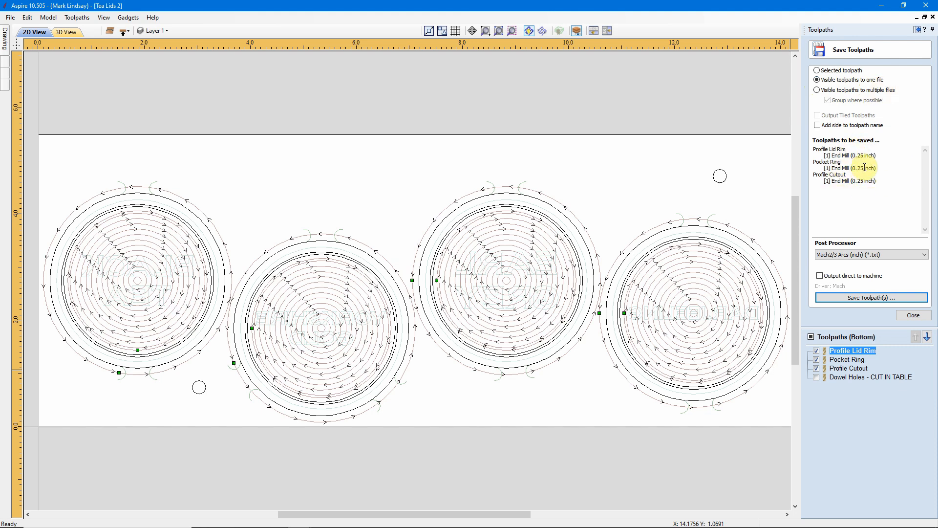
{"action": "left_click", "coordinate": [818, 125]}
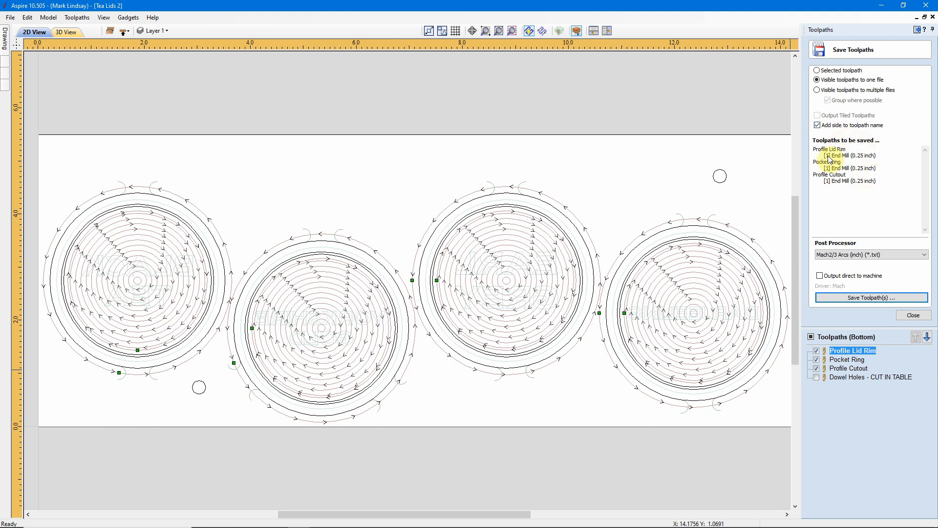
Step: Save the visible bottom toolpaths as "Bottom_Profile Lid Rim .25 inch DOWNCUT end mill.txt" in the Tea Lids folder
{"action": "left_click", "coordinate": [856, 299]}
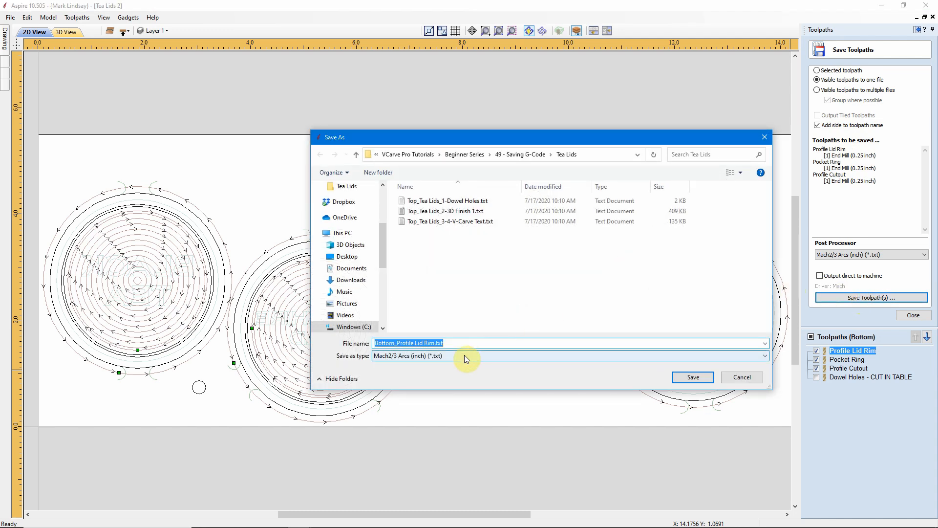
{"action": "left_click", "coordinate": [434, 342]}
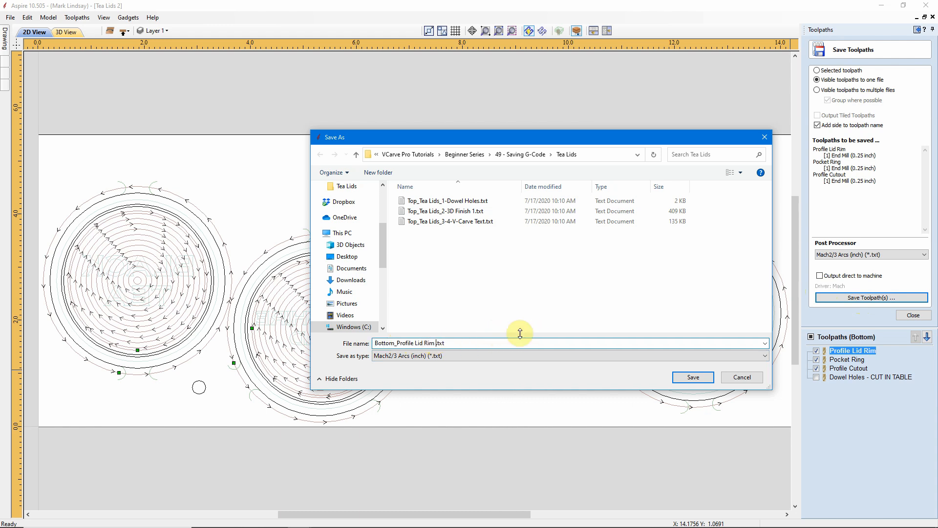
{"action": "type", "text": ".25 inch end mill."}
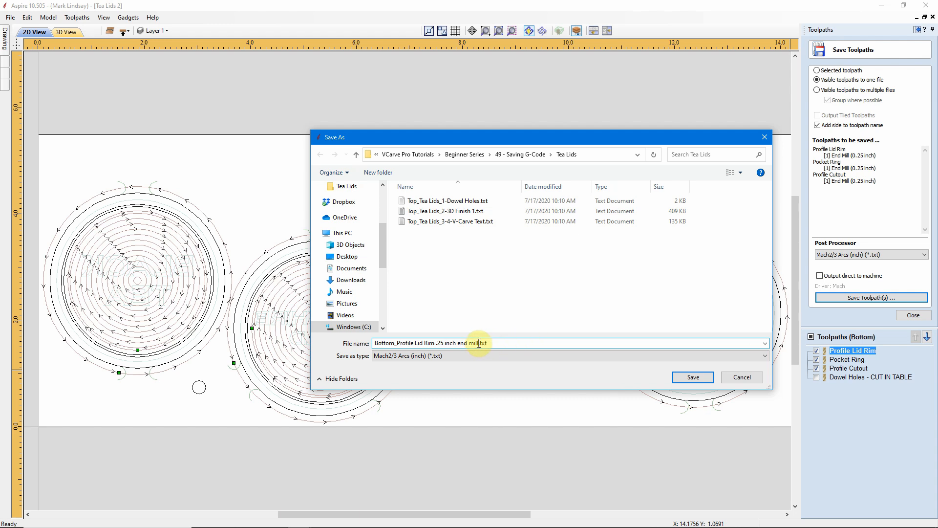
{"action": "left_click", "coordinate": [457, 343]}
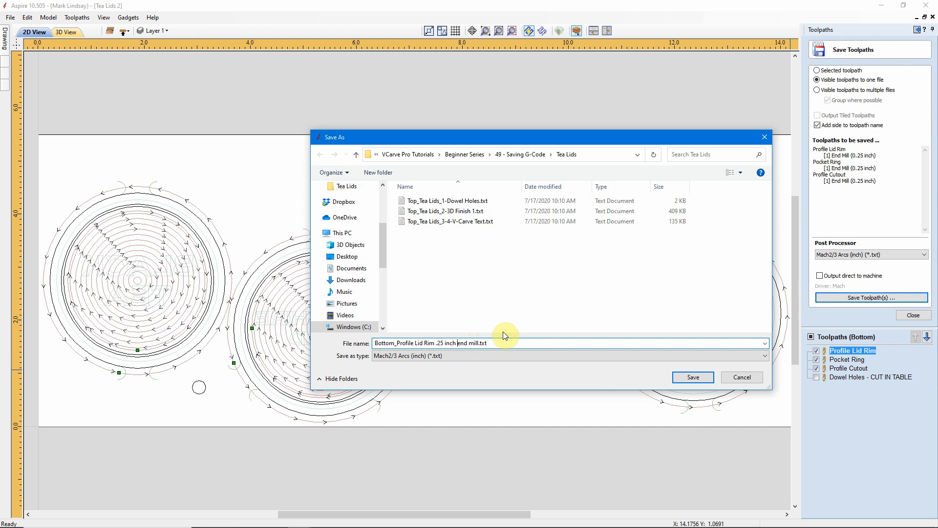
{"action": "type", "text": "DOWNCUT"}
{"action": "left_click", "coordinate": [694, 377]}
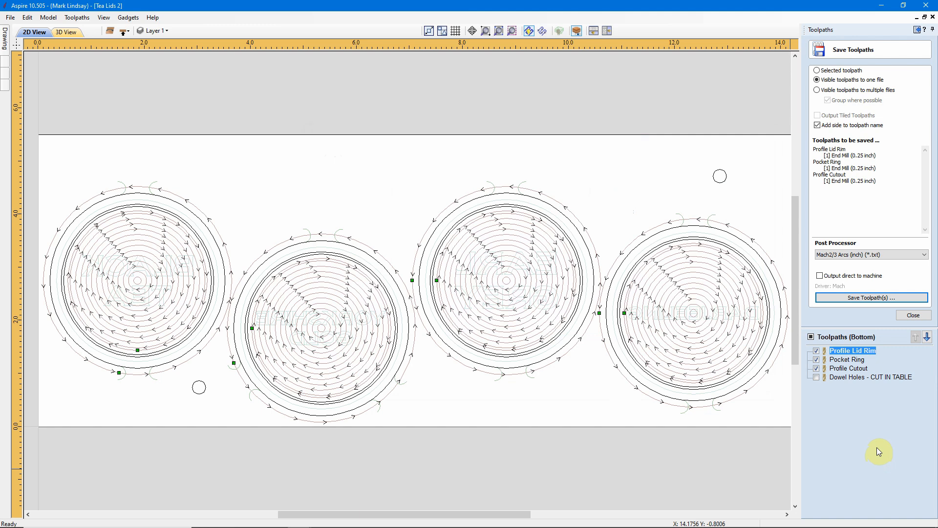
Step: Hide all bottom toolpaths and set only the selected Dowel Holes - CUT IN TABLE toolpath to be saved
{"action": "left_click", "coordinate": [812, 337]}
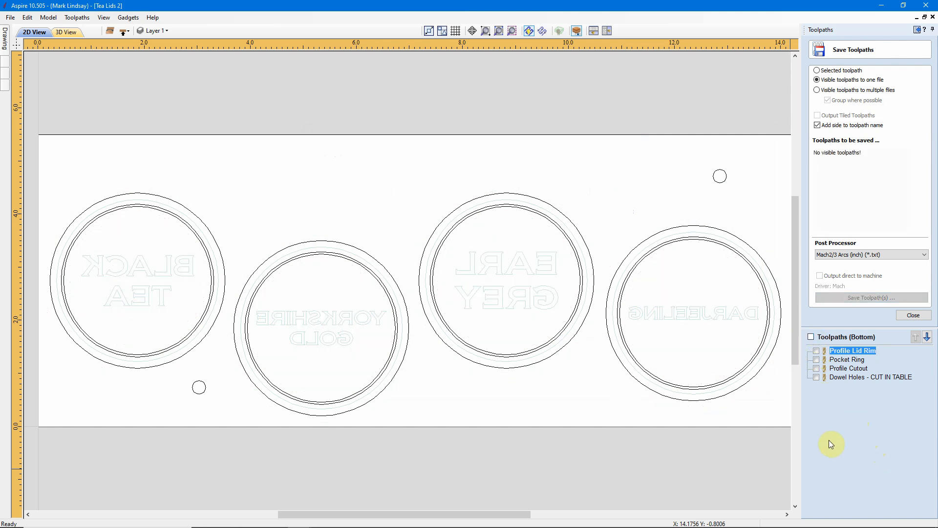
{"action": "left_click", "coordinate": [847, 377]}
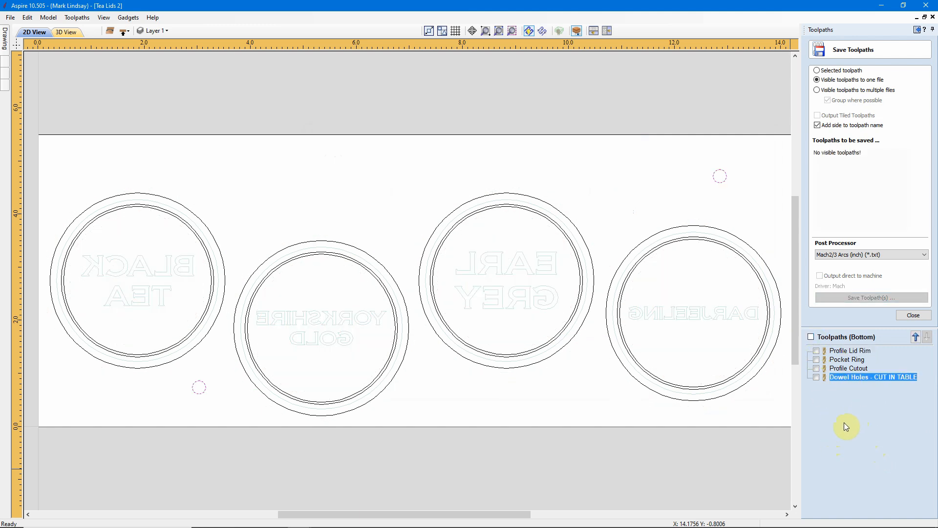
{"action": "left_click", "coordinate": [818, 71]}
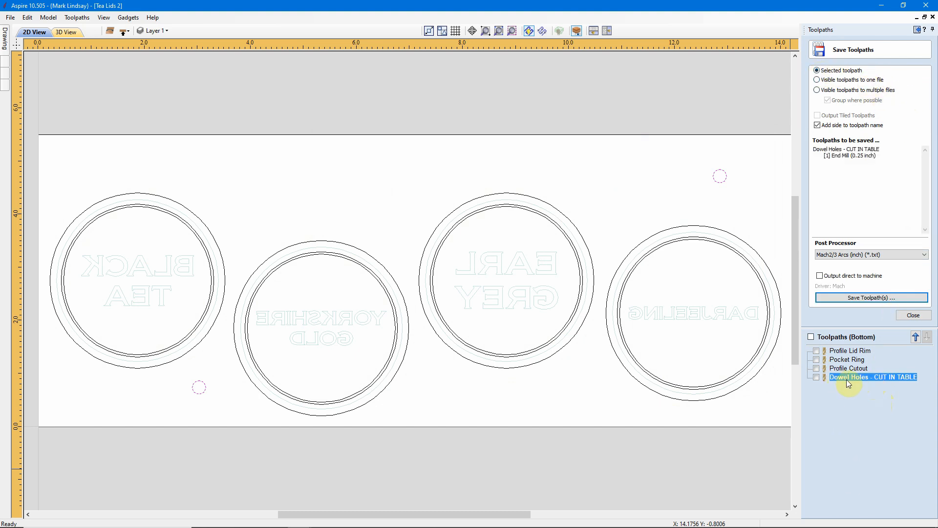
{"action": "mouse_move", "coordinate": [889, 380]}
Step: Save the selected toolpath as "Bottom_Dowel Holes - .25 inch UPCUT end mill CUT IN TABLE.txt" in the Tea Lids folder and close the save settings
{"action": "left_click", "coordinate": [868, 298]}
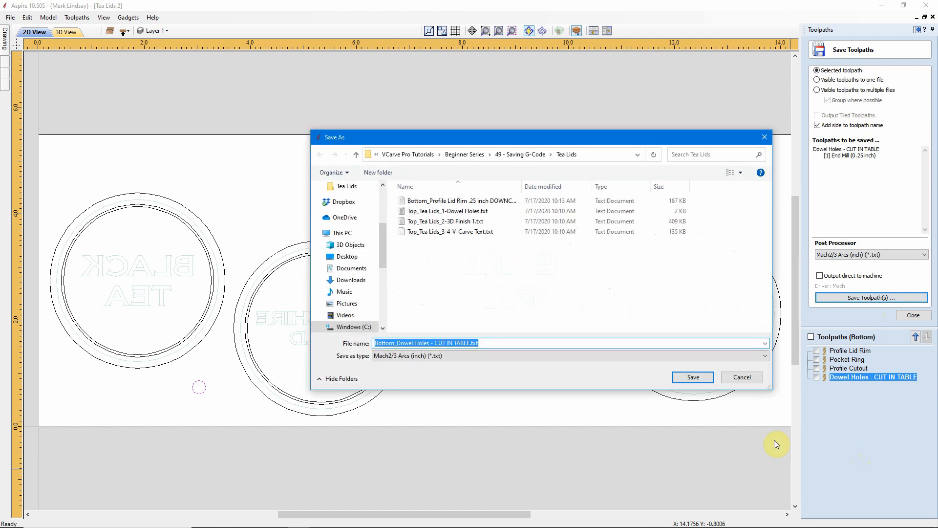
{"action": "left_click", "coordinate": [434, 343]}
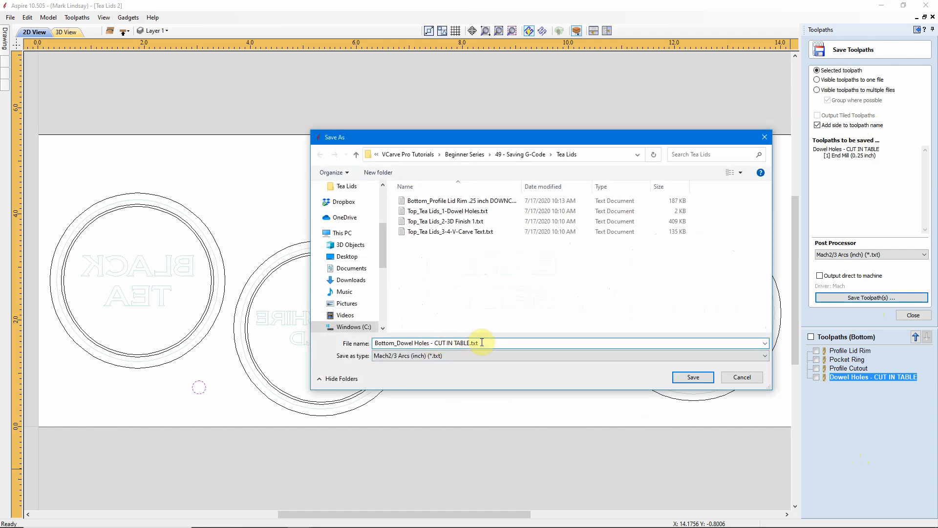
{"action": "type", "text": ".25 "}
{"action": "type", "text": "inch "}
{"action": "type", "text": "UPCU"}
{"action": "type", "text": "T"}
{"action": "type", "text": " end m"}
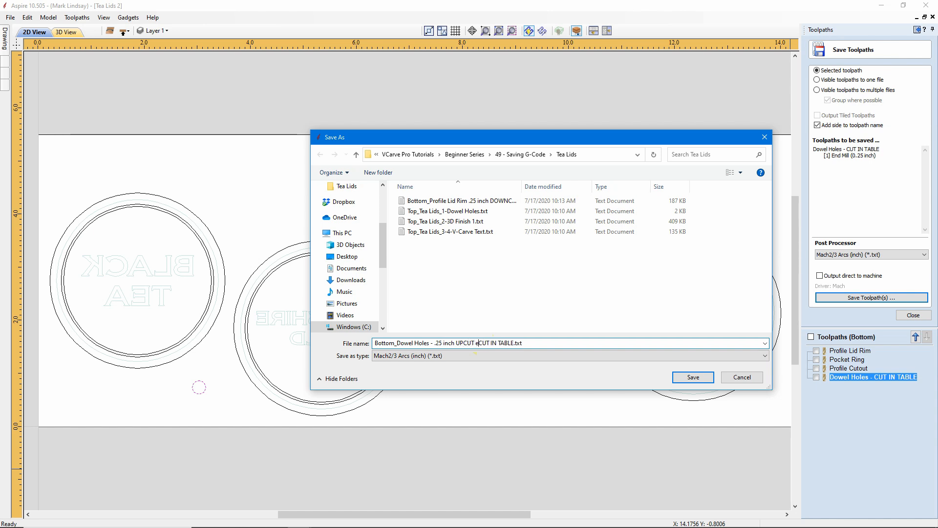
{"action": "type", "text": "ill"}
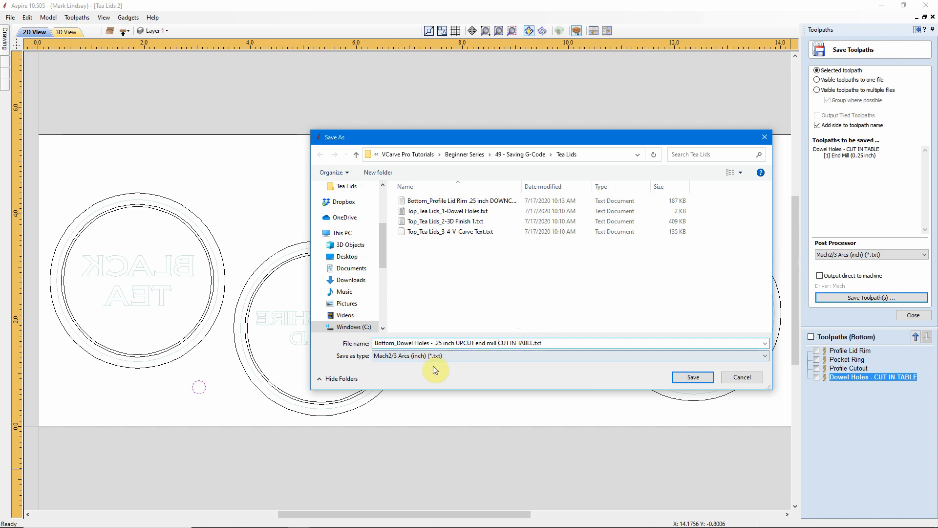
{"action": "left_click", "coordinate": [693, 377]}
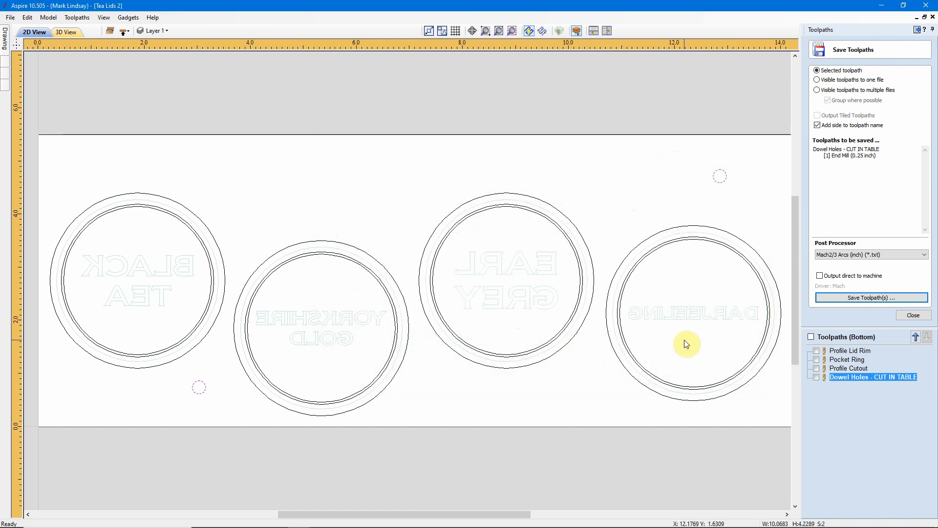
{"action": "left_click", "coordinate": [913, 315]}
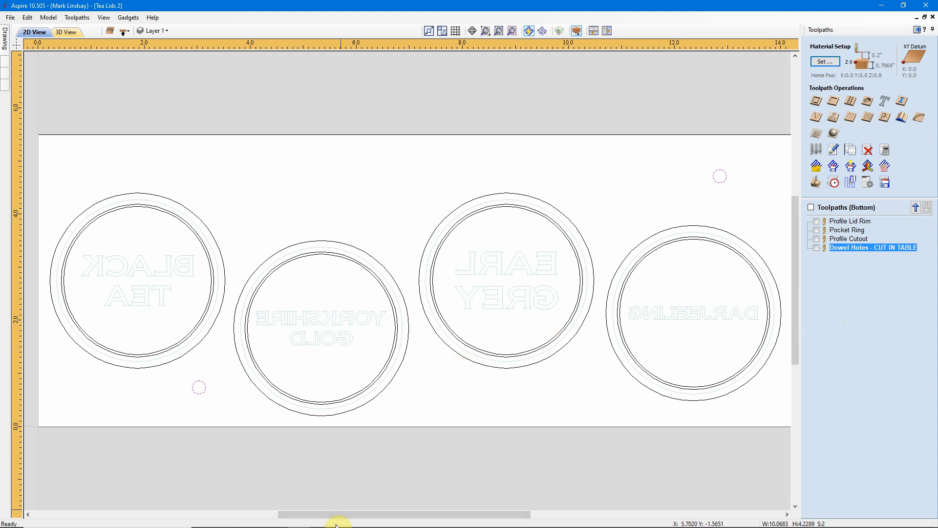
Step: Switch to the Tea Lids folder in File Explorer to review the saved toolpath files, and return to Aspire
{"action": "mouse_move", "coordinate": [327, 524]}
{"action": "mouse_move", "coordinate": [257, 522]}
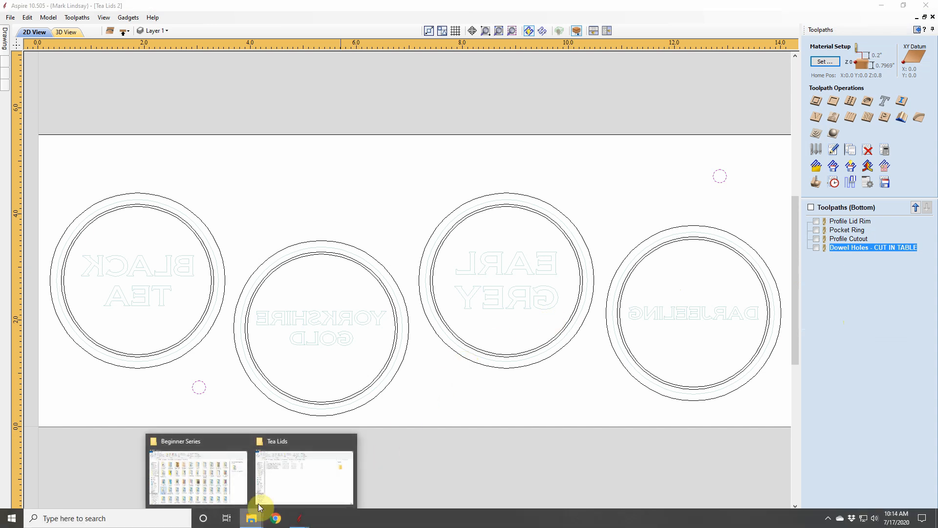
{"action": "left_click", "coordinate": [287, 439]}
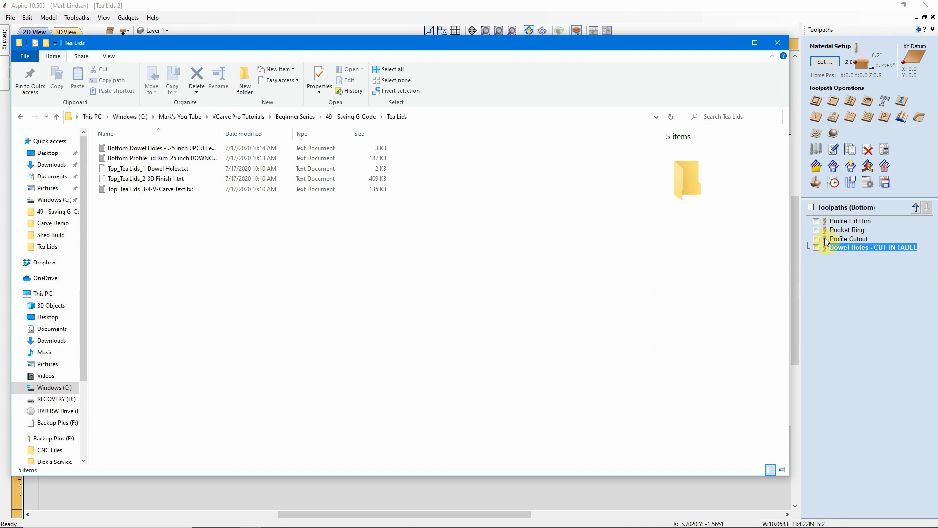
{"action": "left_click", "coordinate": [802, 15]}
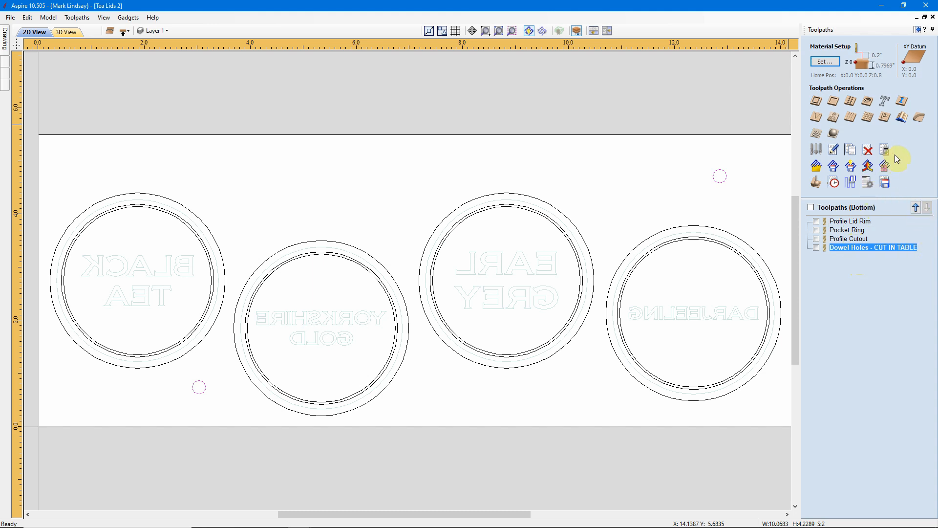
Step: Flip the Tea Lids job to its top side and show all toolpaths that use the same tool as Dowel Holes
{"action": "left_click", "coordinate": [126, 32]}
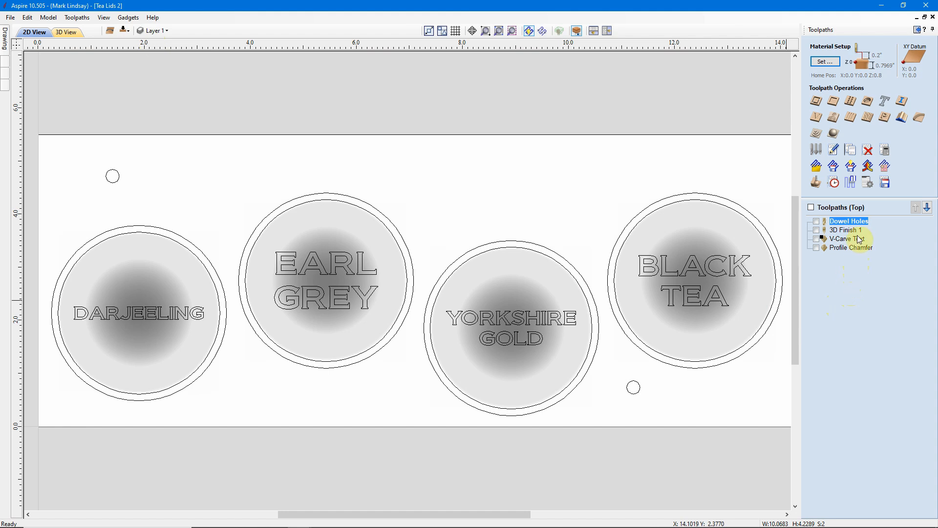
{"action": "right_click", "coordinate": [850, 223]}
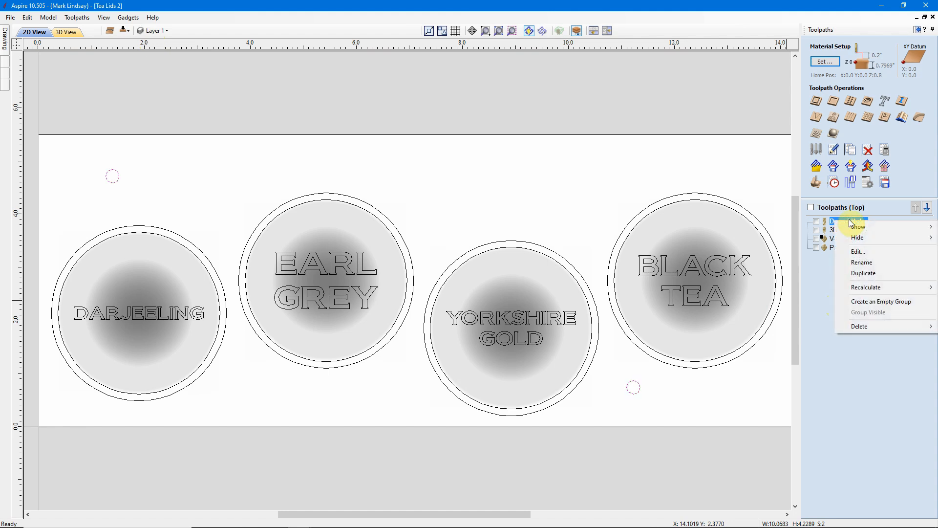
{"action": "mouse_move", "coordinate": [866, 226]}
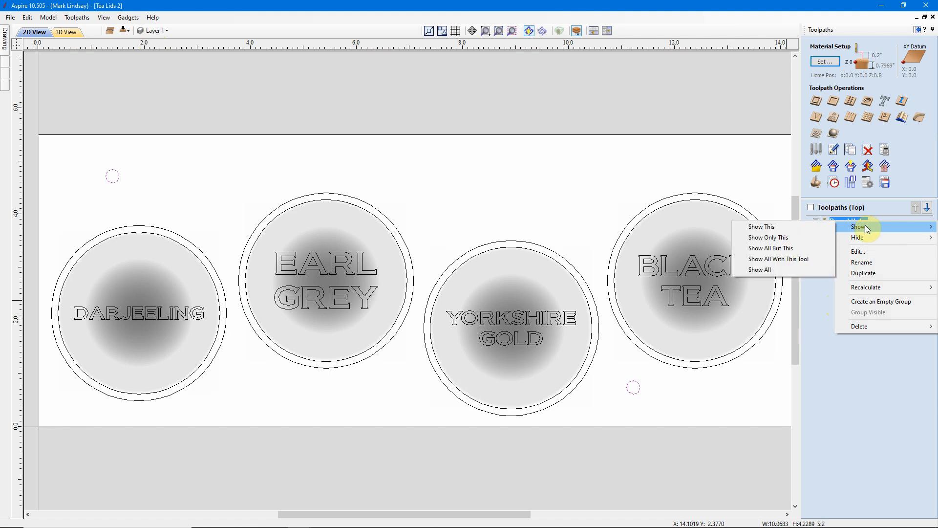
{"action": "left_click", "coordinate": [786, 263]}
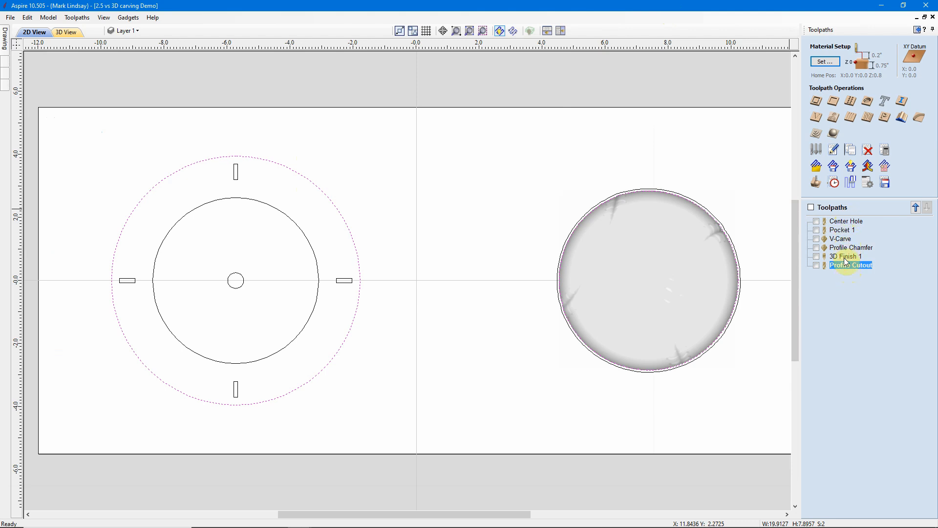
Step: Open the save settings for the carving demo's Profile Cutout toolpath and browse the available post processors, from AXYZ to the CNCShark entries
{"action": "left_click", "coordinate": [885, 182]}
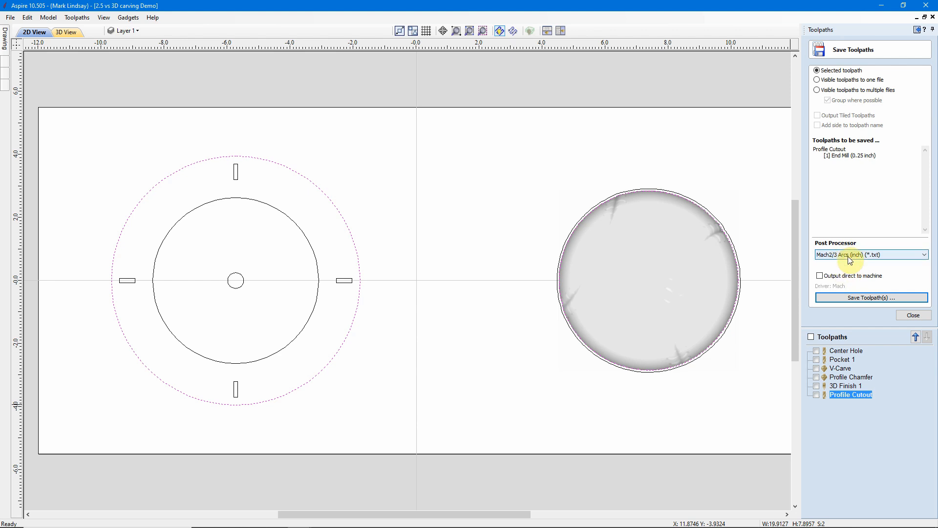
{"action": "left_click", "coordinate": [922, 258]}
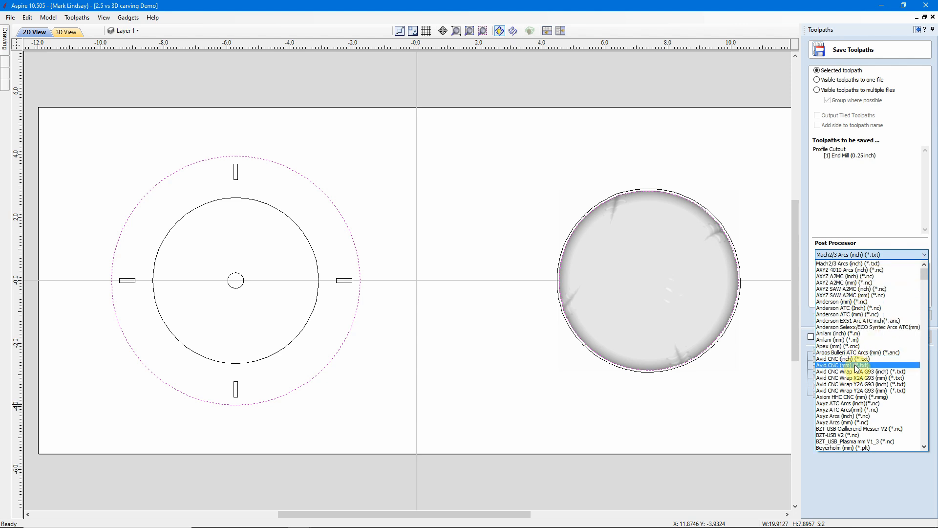
{"action": "scroll", "coordinate": [847, 380], "scroll_direction": "down", "scroll_amount": 1}
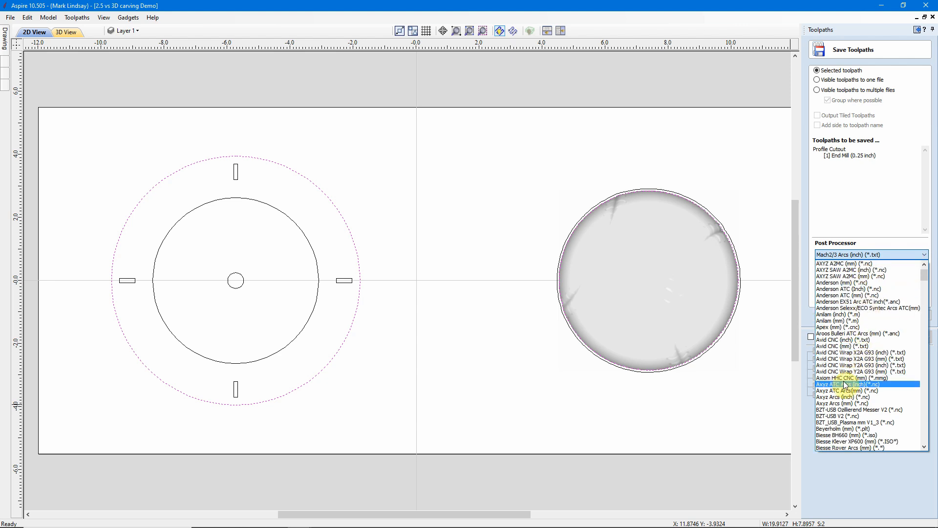
{"action": "scroll", "coordinate": [874, 355], "scroll_direction": "down", "scroll_amount": 3}
{"action": "scroll", "coordinate": [875, 356], "scroll_direction": "down", "scroll_amount": 5}
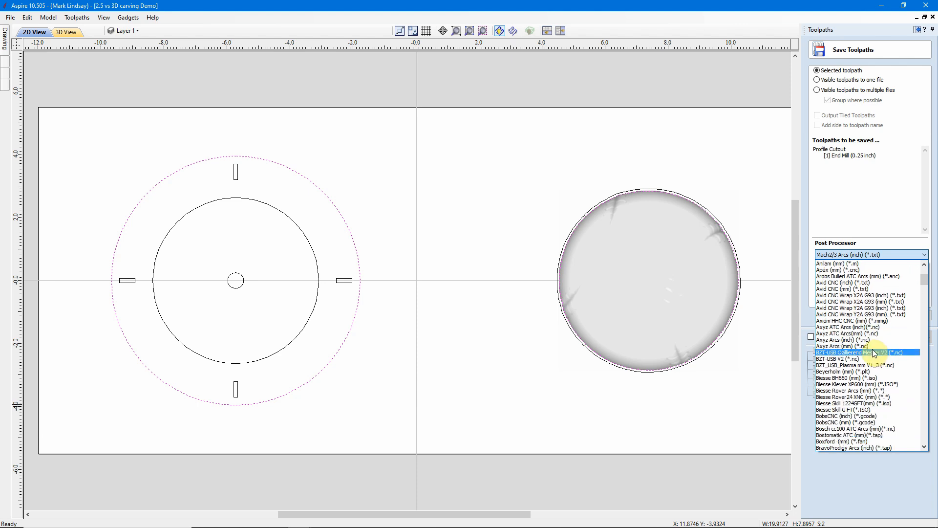
{"action": "scroll", "coordinate": [865, 335], "scroll_direction": "down", "scroll_amount": 1}
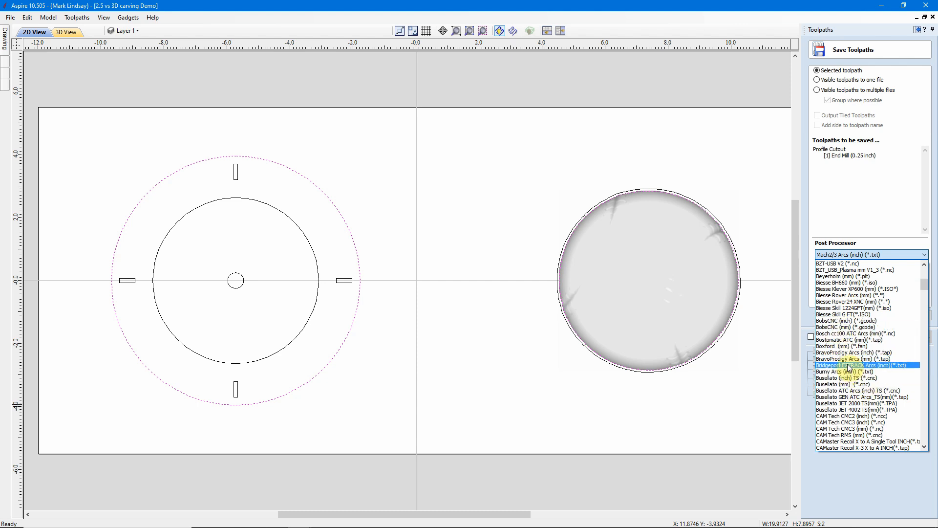
{"action": "scroll", "coordinate": [863, 391], "scroll_direction": "down", "scroll_amount": 4}
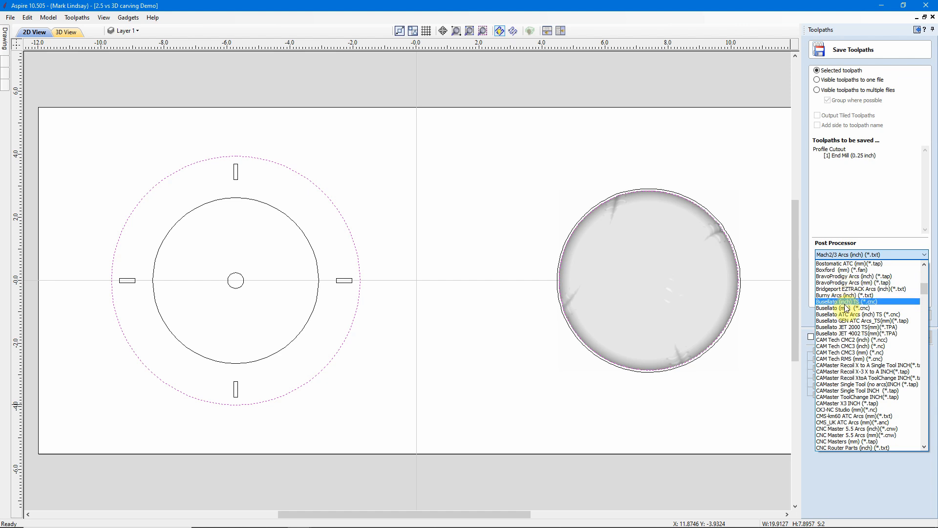
{"action": "scroll", "coordinate": [848, 312], "scroll_direction": "down", "scroll_amount": 3}
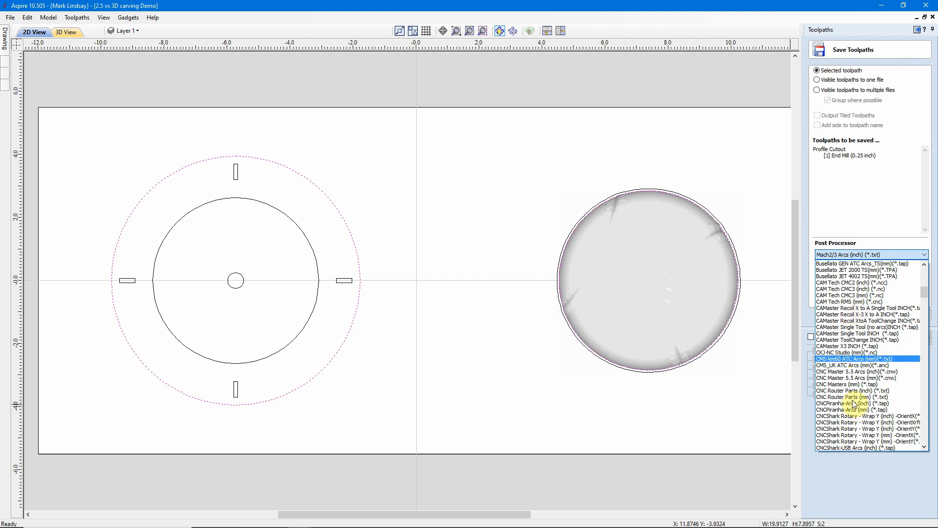
{"action": "left_click", "coordinate": [744, 160]}
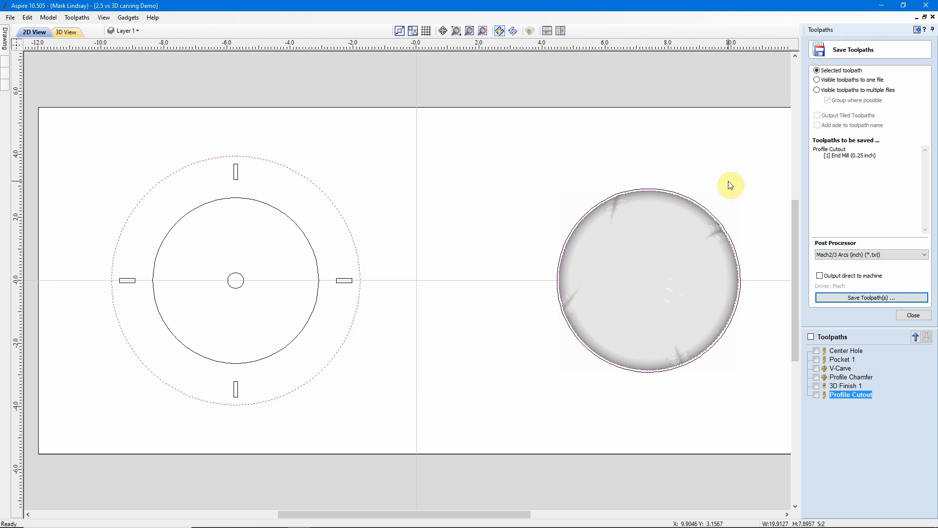
{"action": "left_click", "coordinate": [741, 184]}
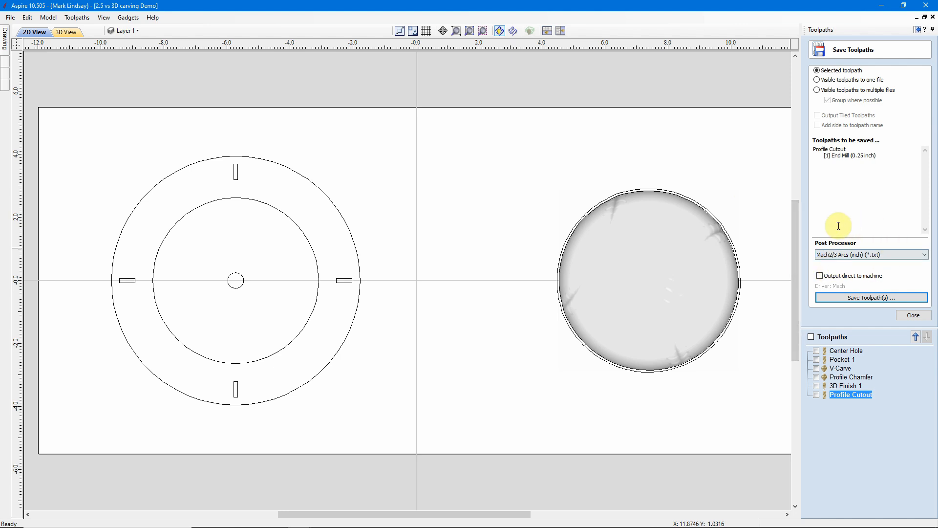
Step: Examine the Mach2/3 inch and mm variants in the post processor list without changing the selection
{"action": "left_click", "coordinate": [845, 255]}
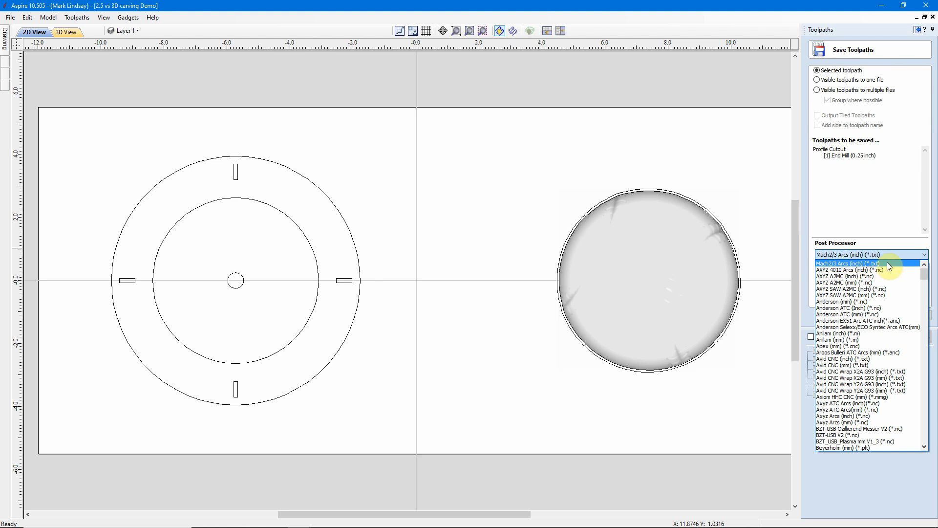
{"action": "left_click_drag", "start_coordinate": [926, 278], "coordinate": [925, 374]}
{"action": "scroll", "coordinate": [908, 347], "scroll_direction": "up", "scroll_amount": 1}
{"action": "scroll", "coordinate": [909, 347], "scroll_direction": "up", "scroll_amount": 2}
{"action": "scroll", "coordinate": [918, 313], "scroll_direction": "up", "scroll_amount": 1}
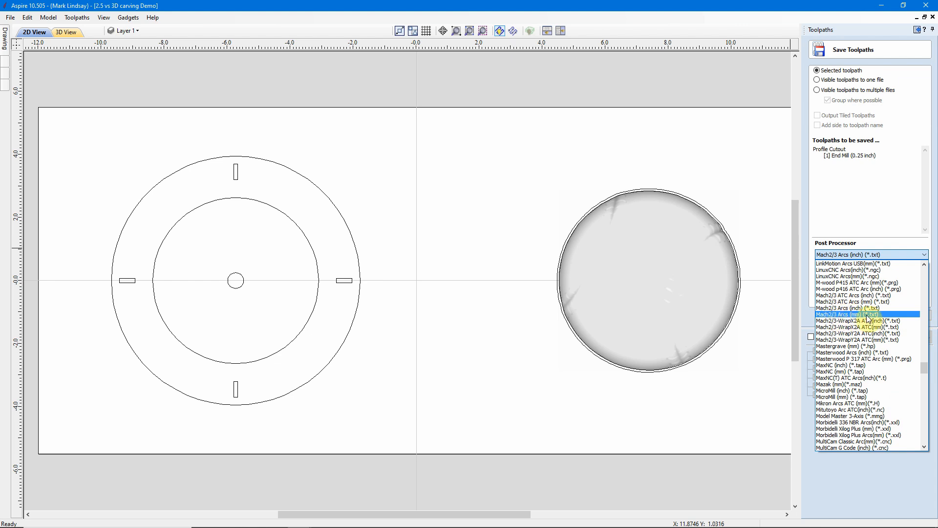
{"action": "left_click", "coordinate": [753, 165]}
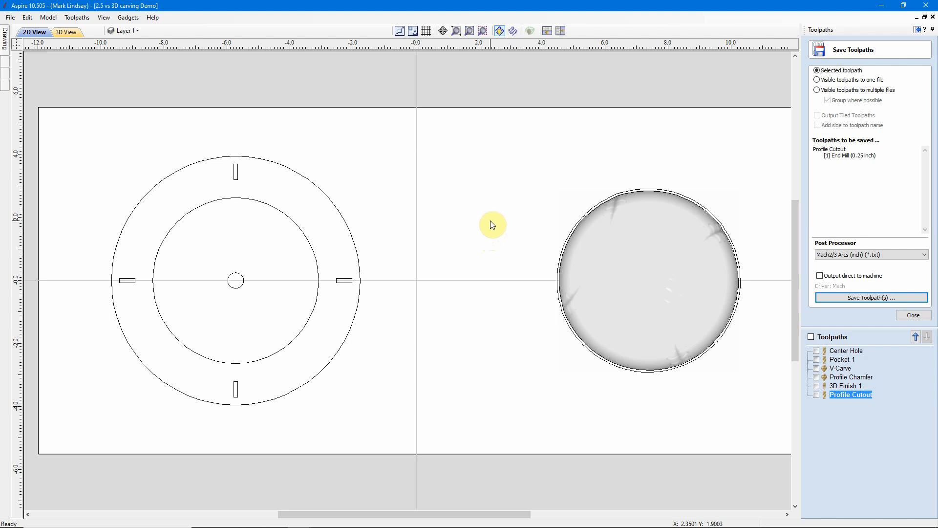
Step: Close the toolpath save settings and switch the workspace back to the drawing tools layout
{"action": "left_click", "coordinate": [914, 316]}
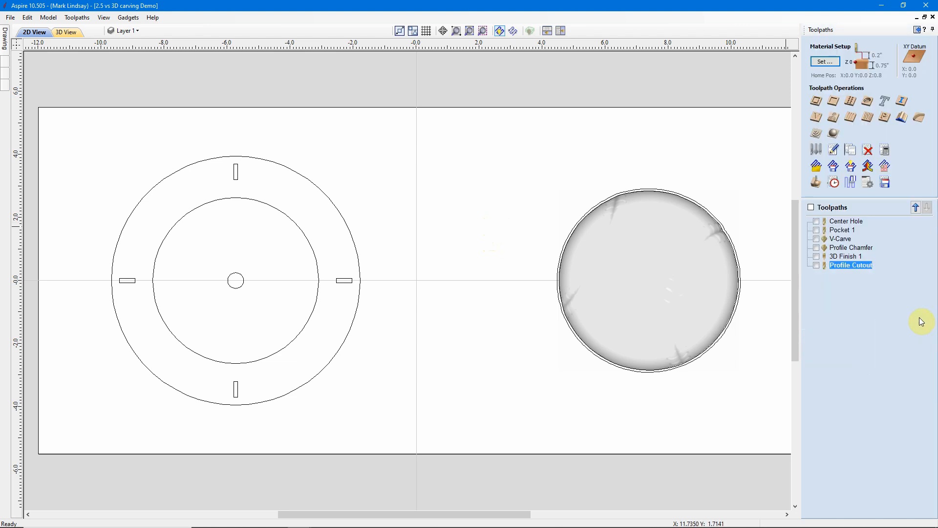
{"action": "left_click", "coordinate": [917, 30]}
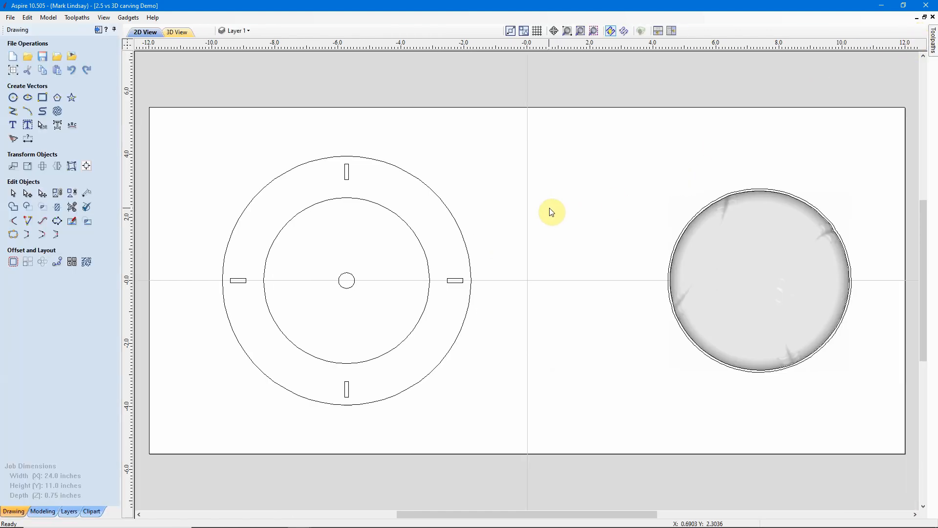